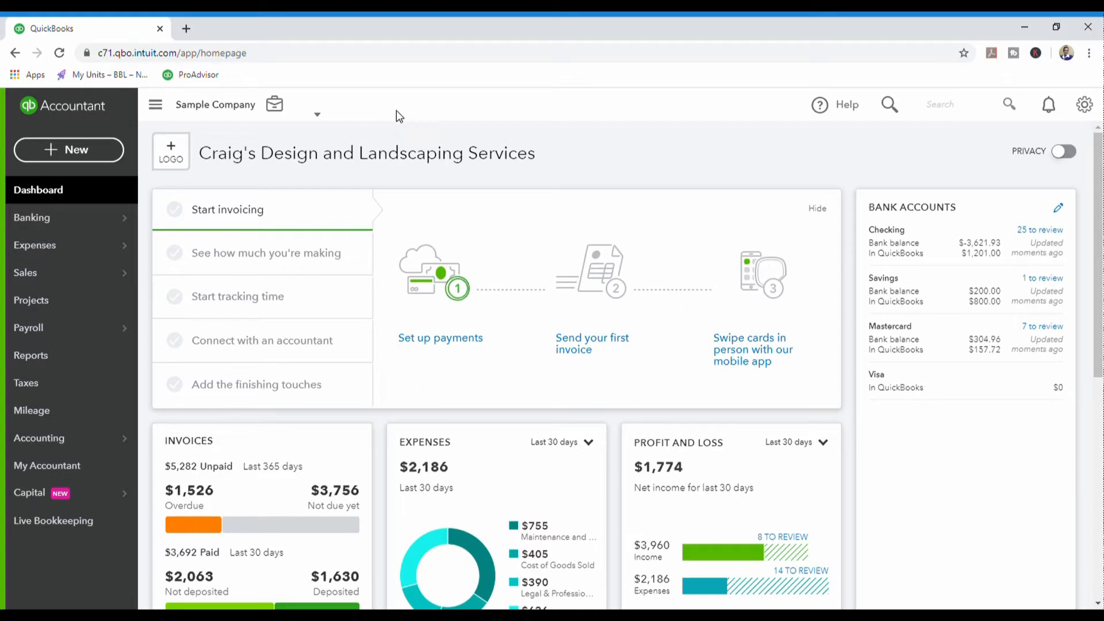
- Filter the expense transactions to type Bill with status Open, covering all payees over the last 365 days
mouse_move(81, 246)
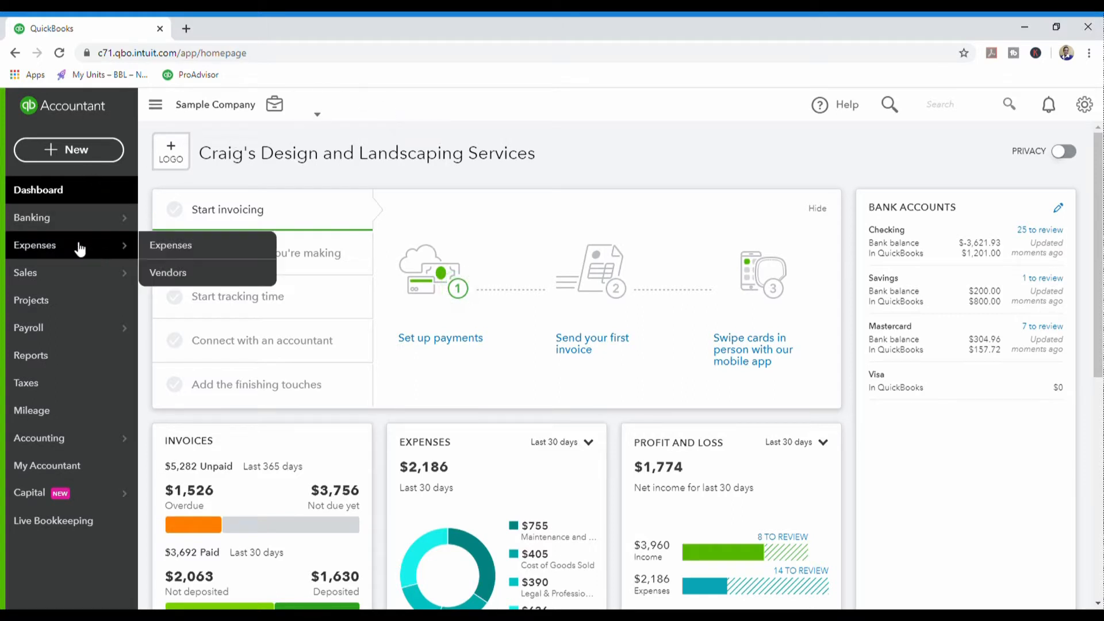
click(42, 247)
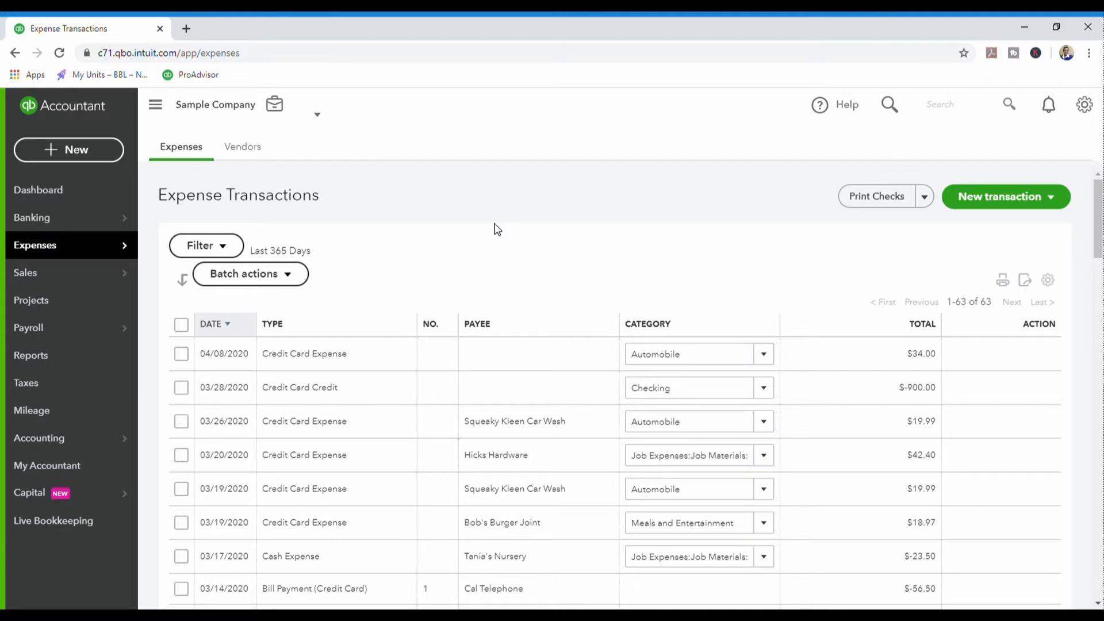
click(233, 249)
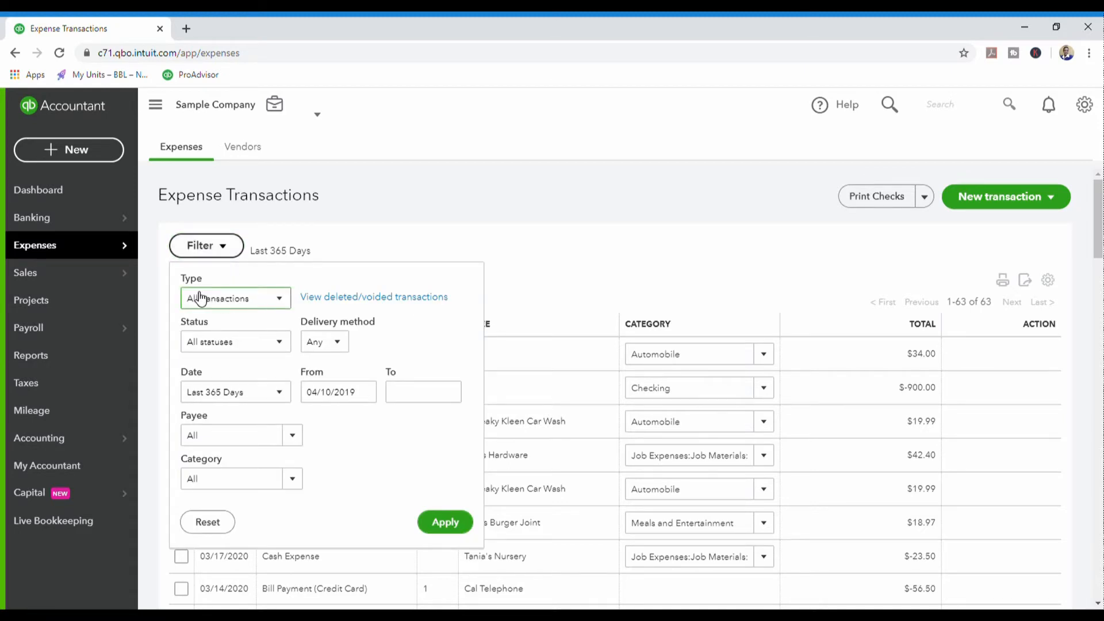
click(259, 309)
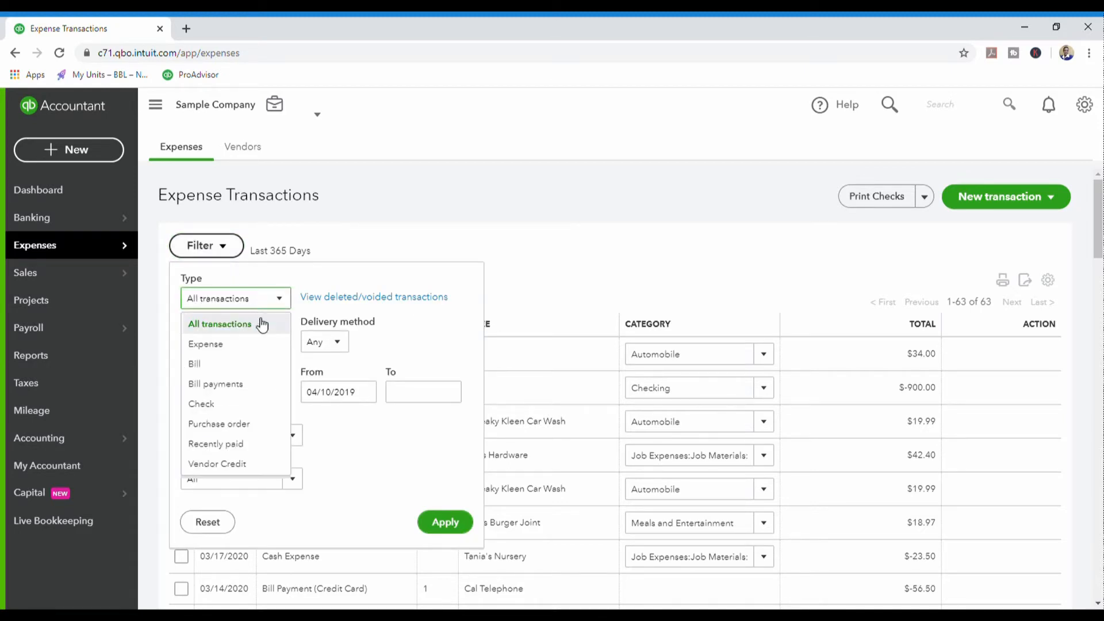
click(199, 364)
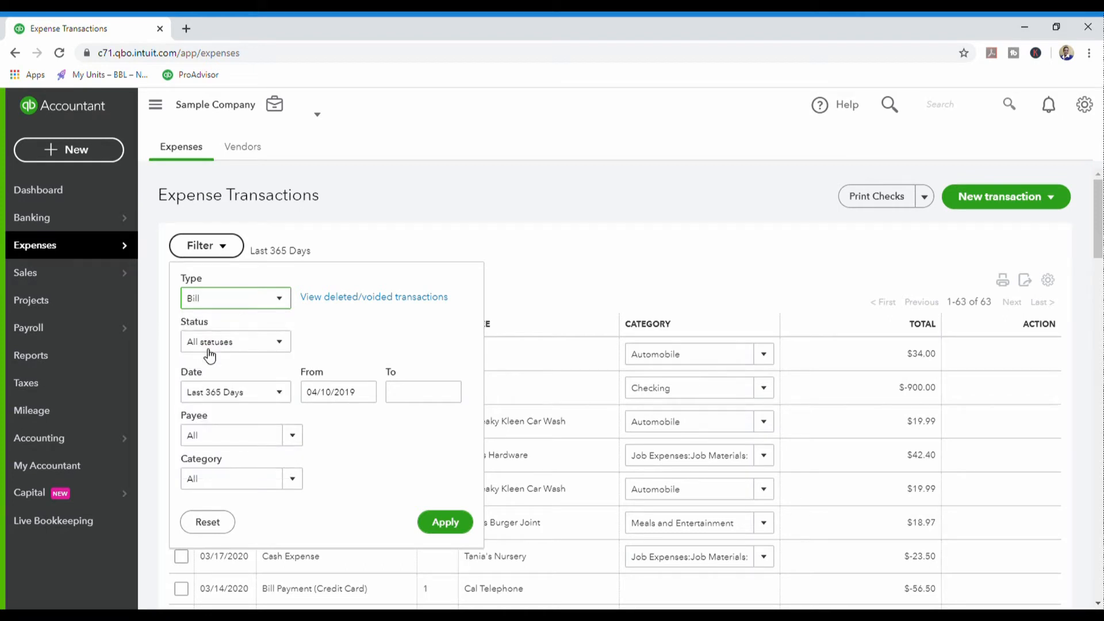
click(252, 346)
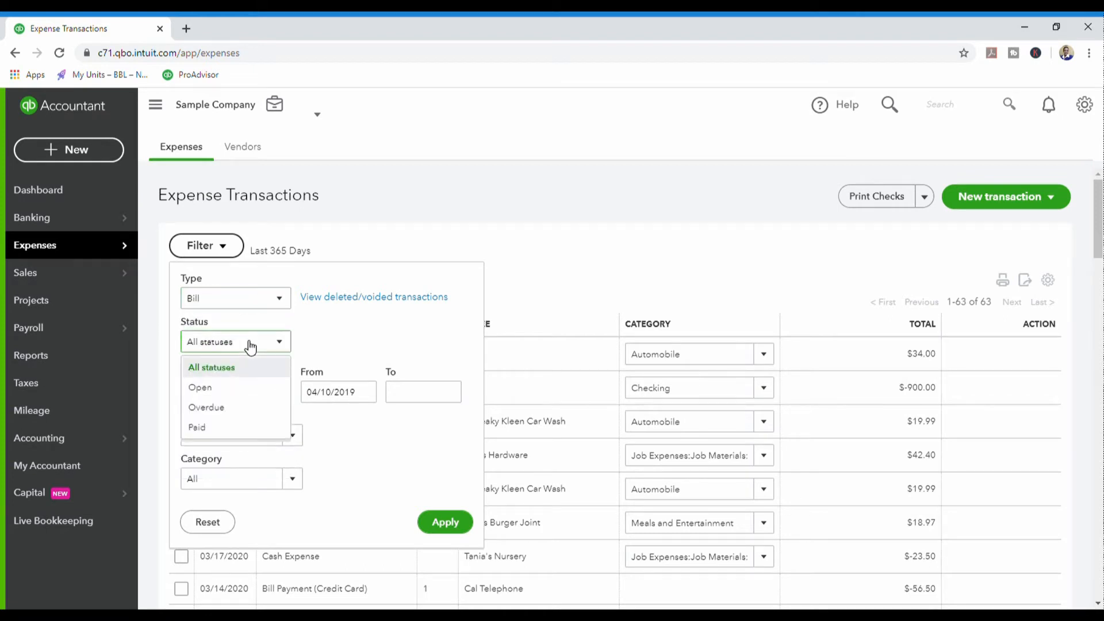
click(234, 393)
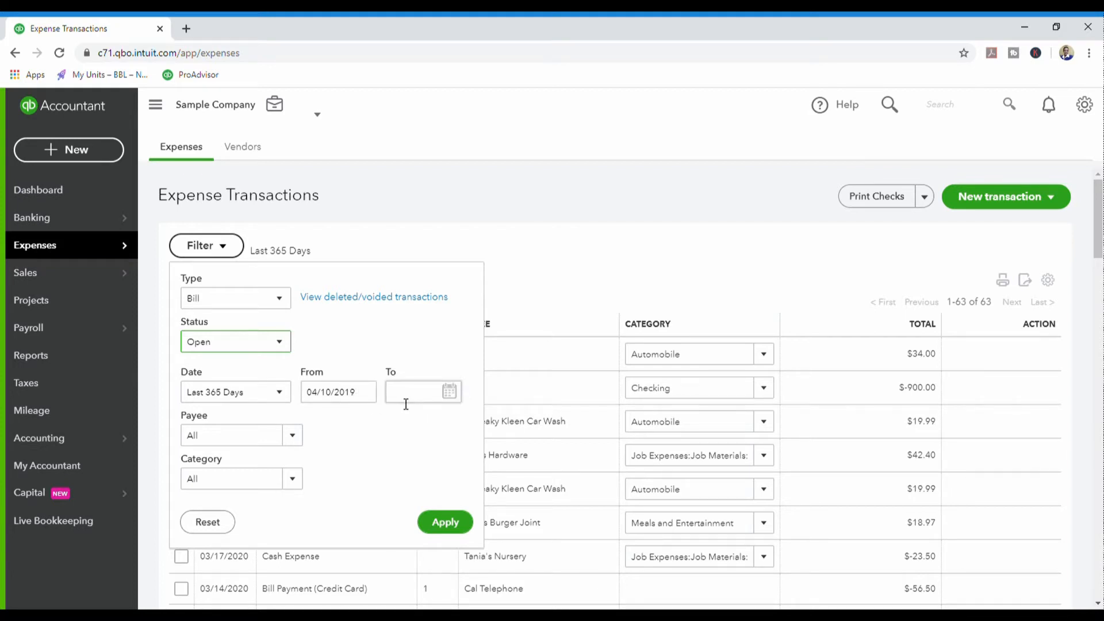
click(293, 437)
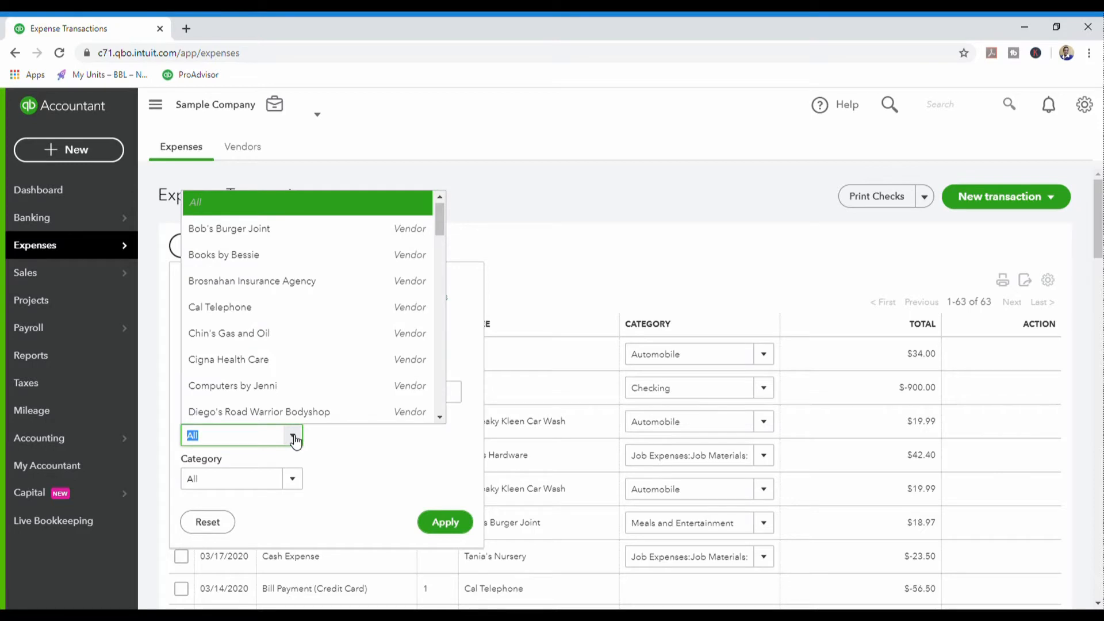
click(293, 438)
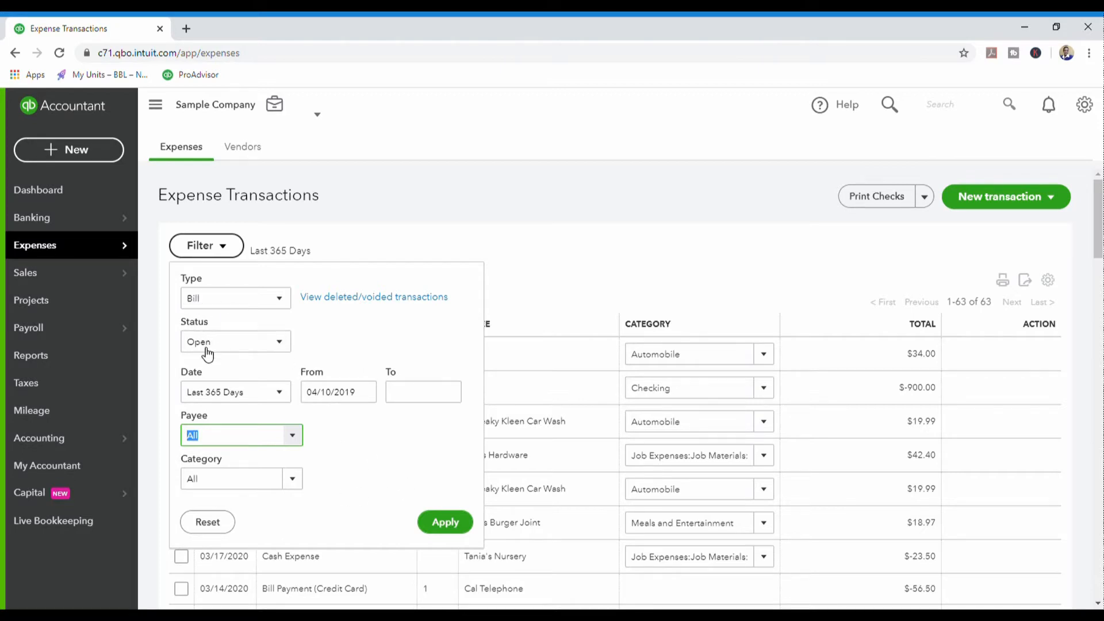
click(447, 528)
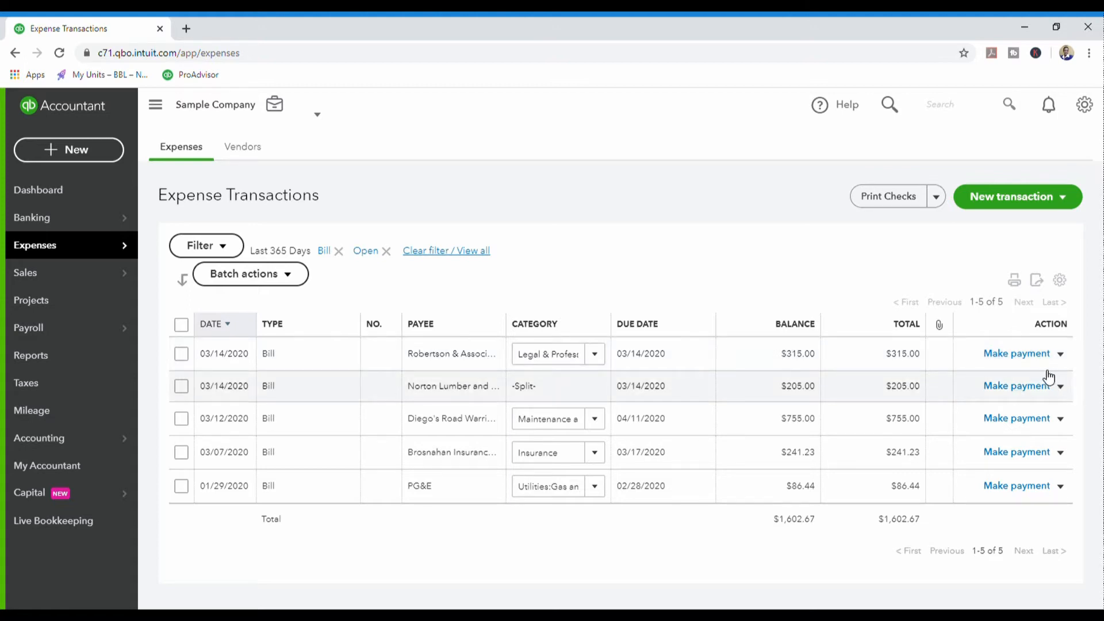
- Review the payment form and save options for the Robertson & Associates bill, and close it without saving
click(1016, 353)
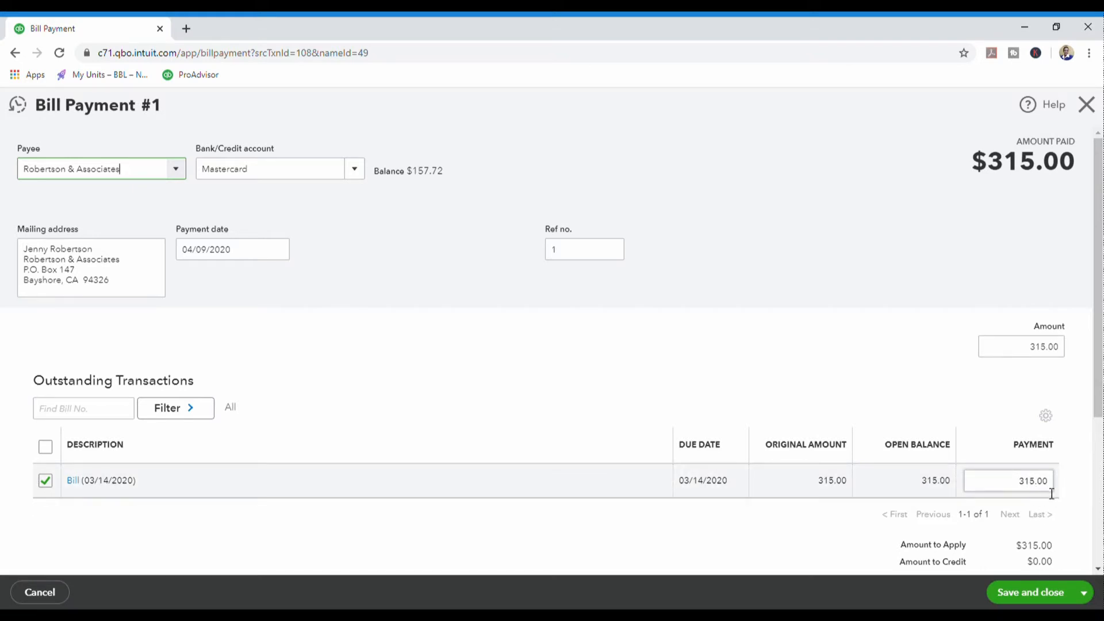
click(1089, 596)
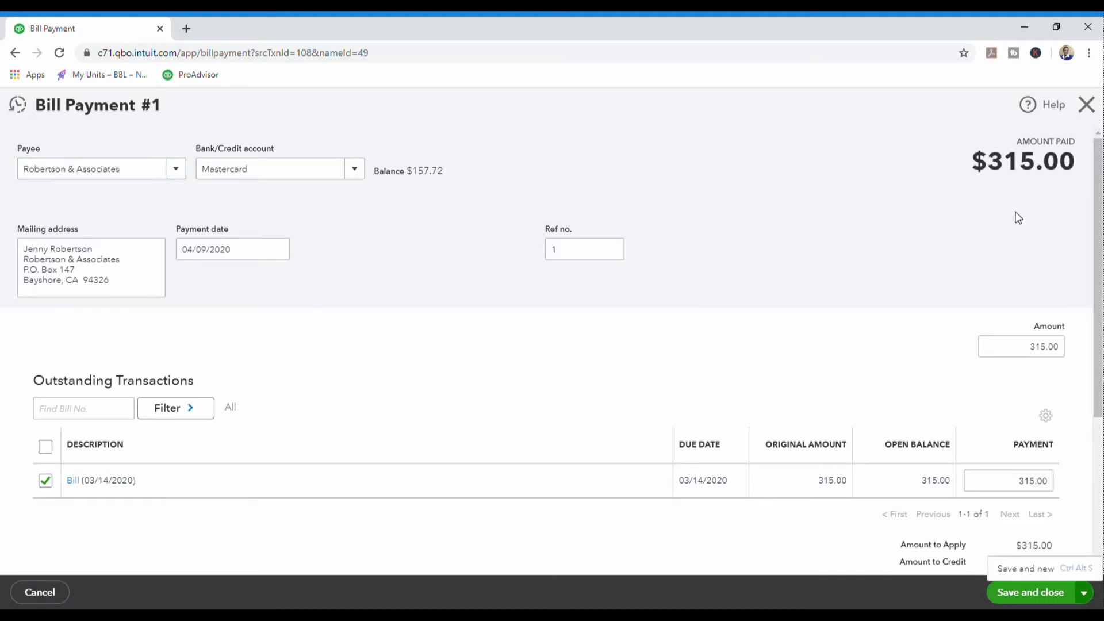
click(994, 228)
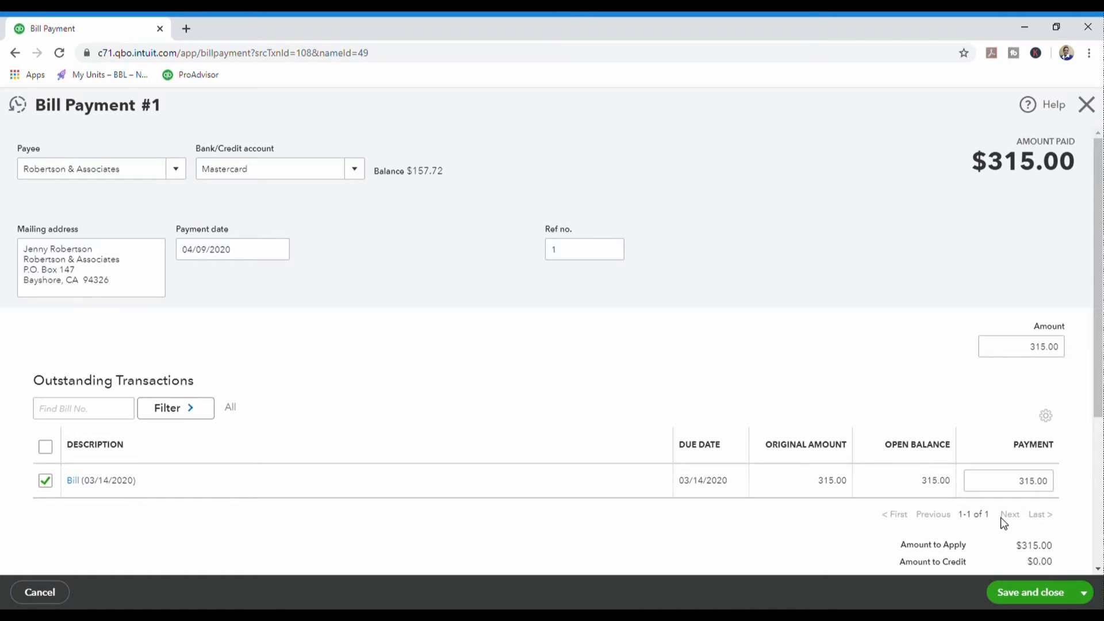
click(1090, 596)
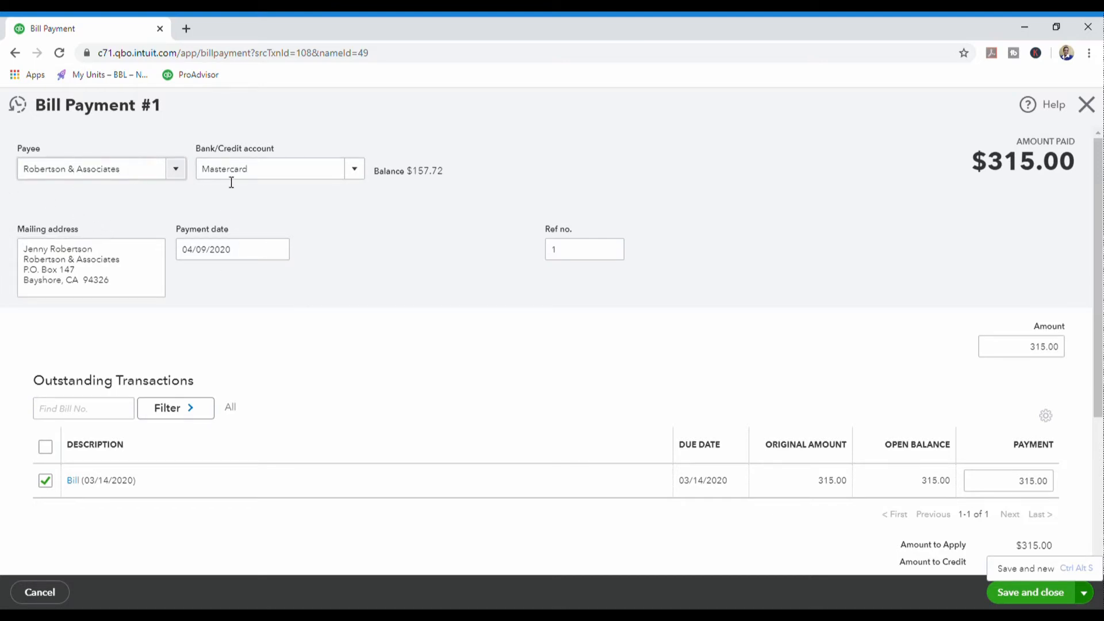
click(1094, 109)
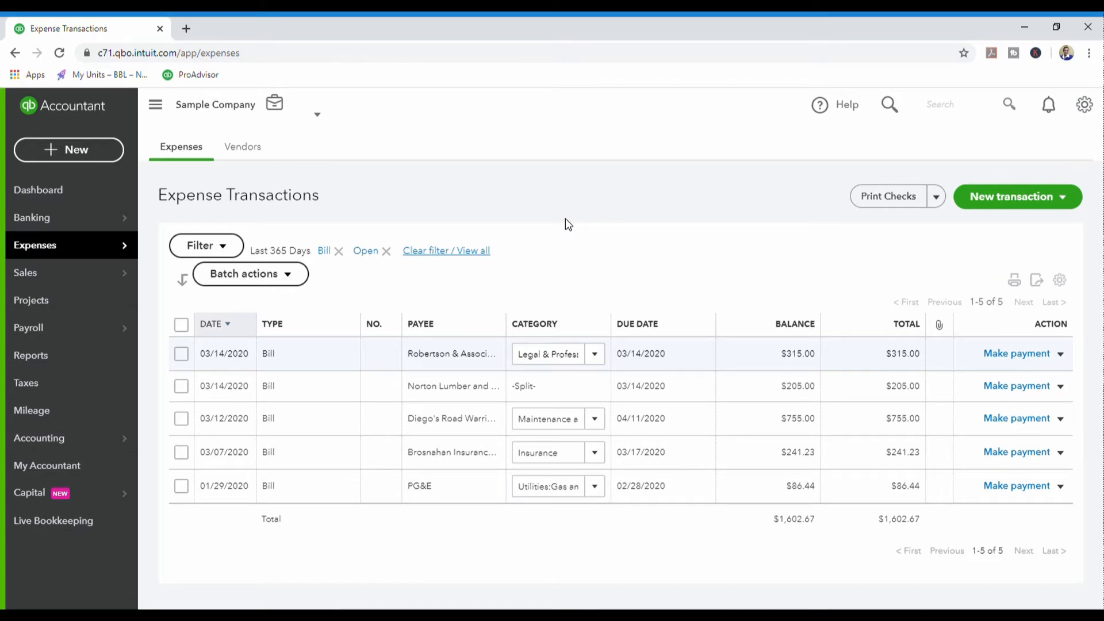
- Search the vendors for "bros", open the Brosnahan Insurance Agency record and view the payment form for its open bill
click(240, 151)
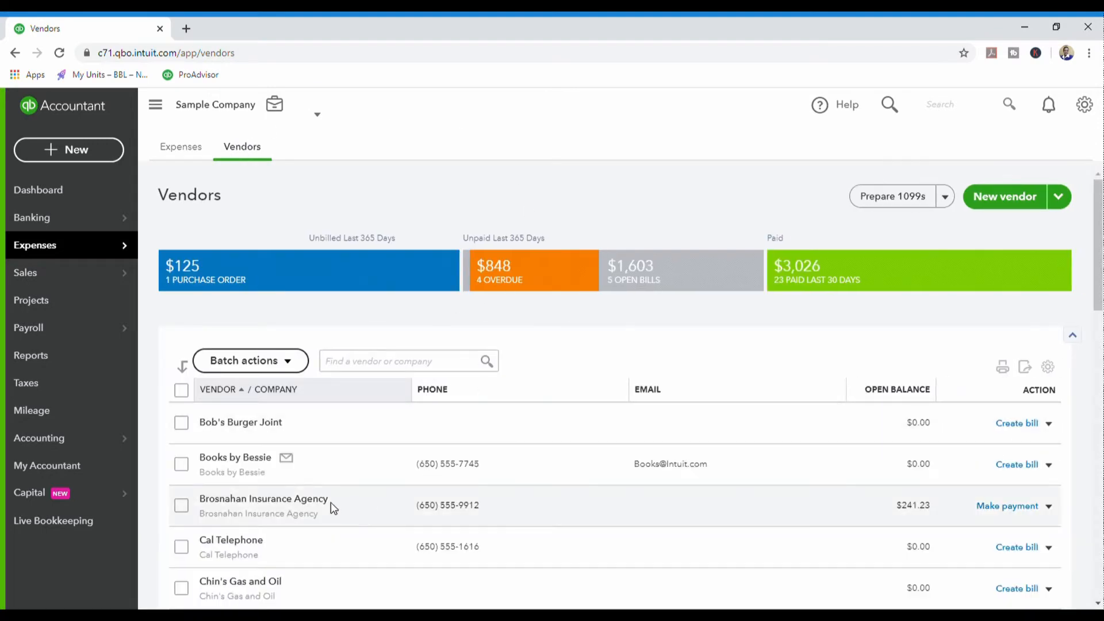
click(361, 364)
text(br)
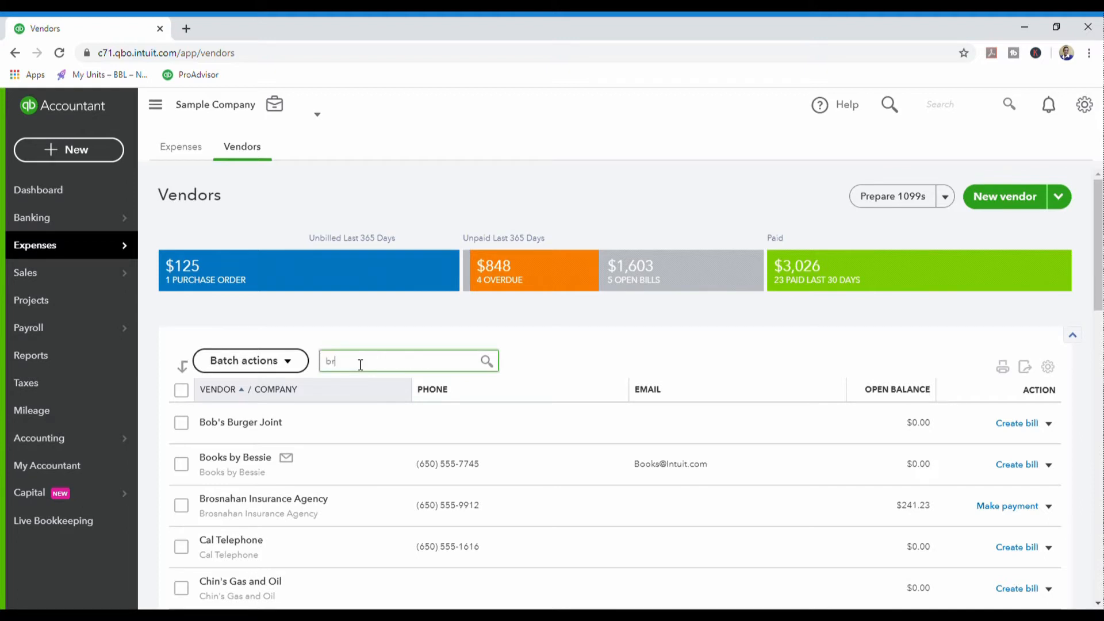
text(os)
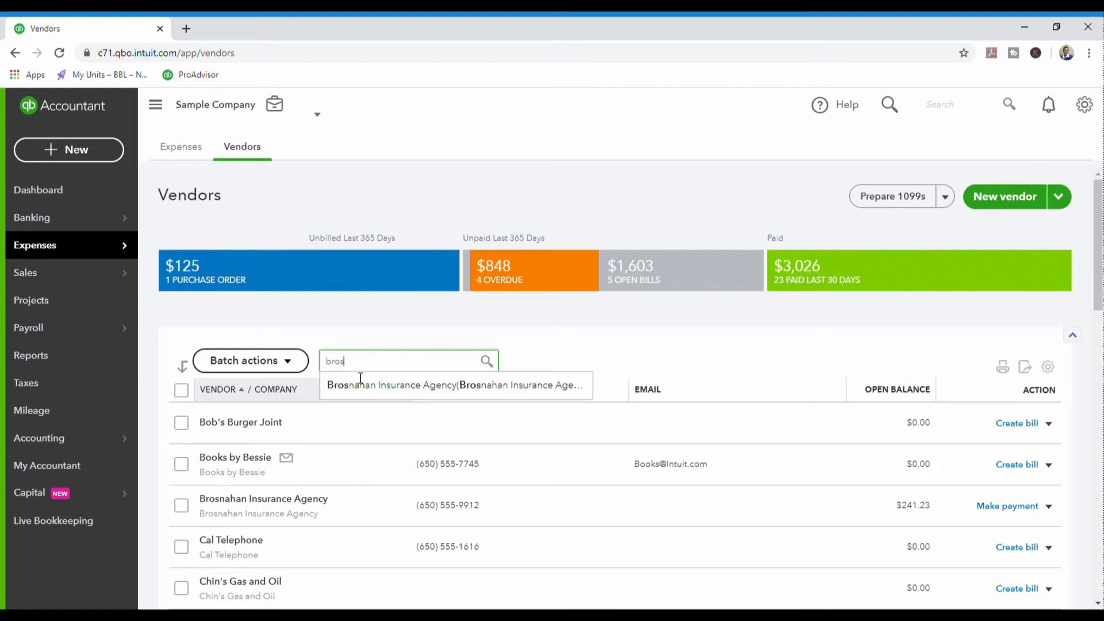
click(355, 388)
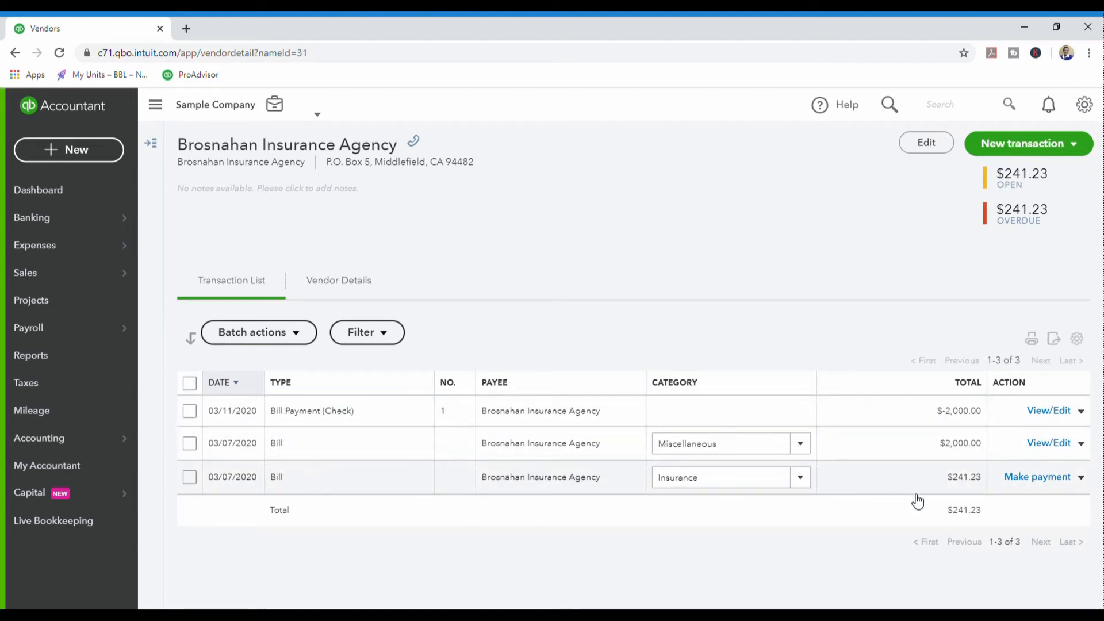
click(1043, 483)
- Start a new Pay Bills transaction with Checking as the payment account
click(59, 149)
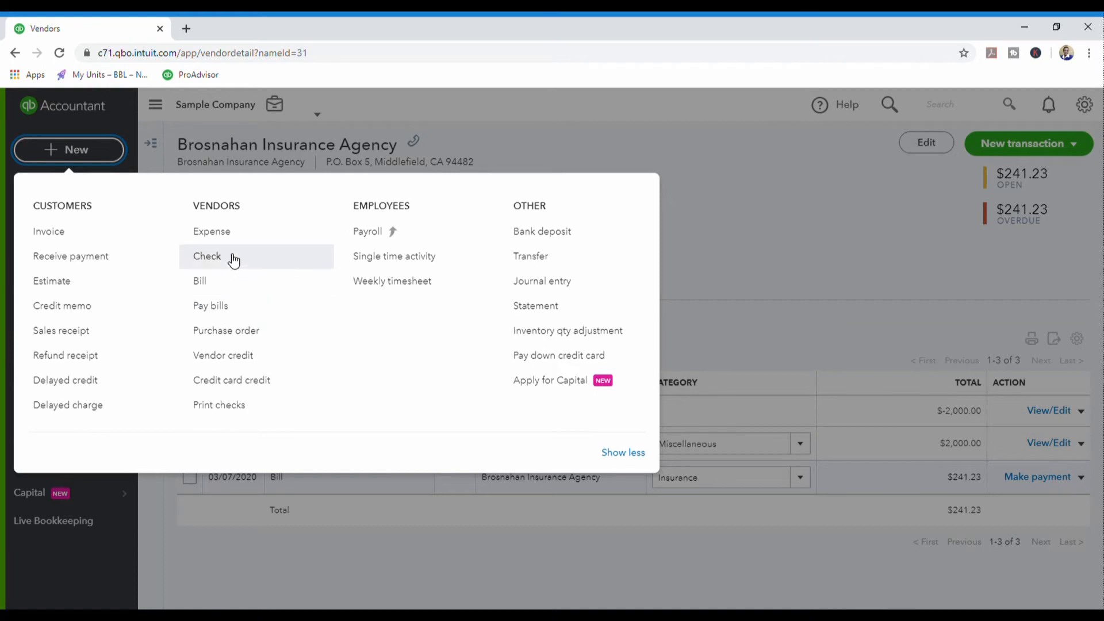
click(229, 311)
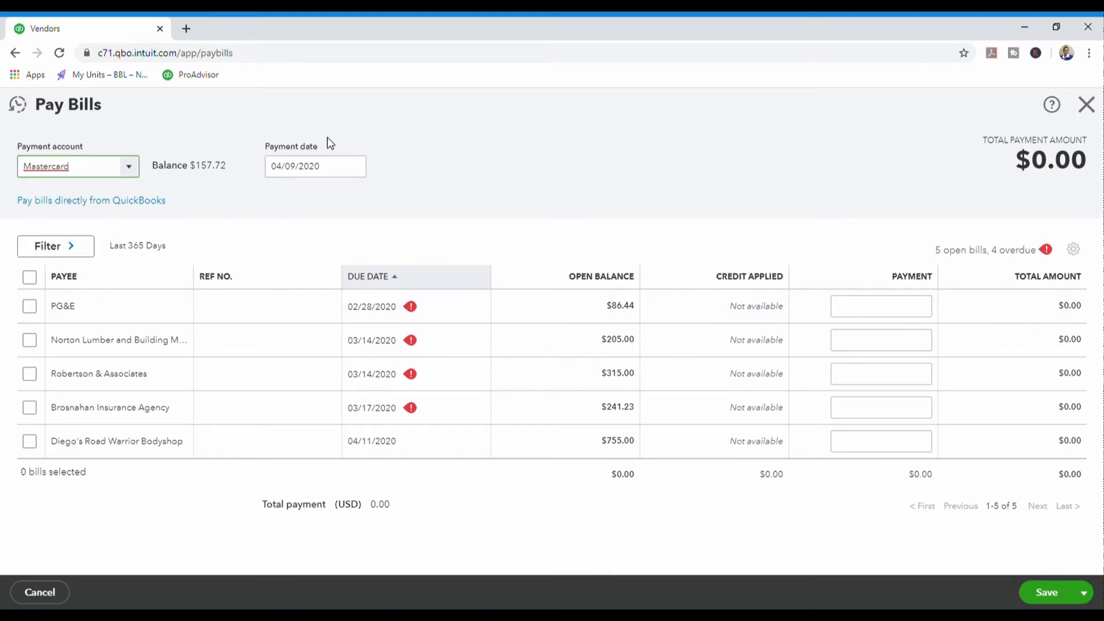
click(131, 168)
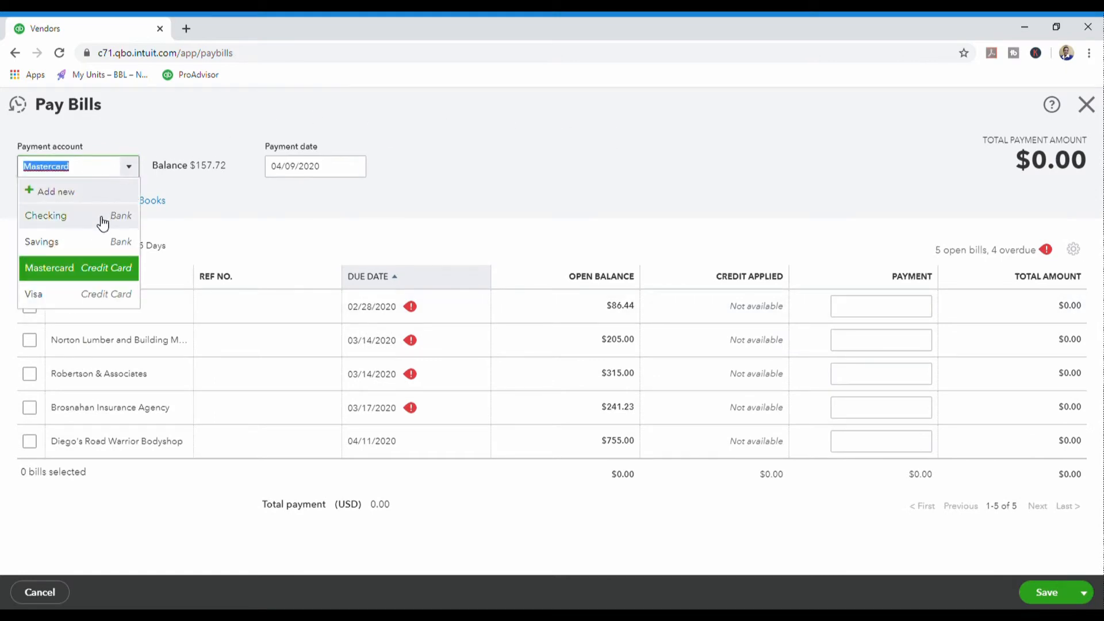
click(101, 219)
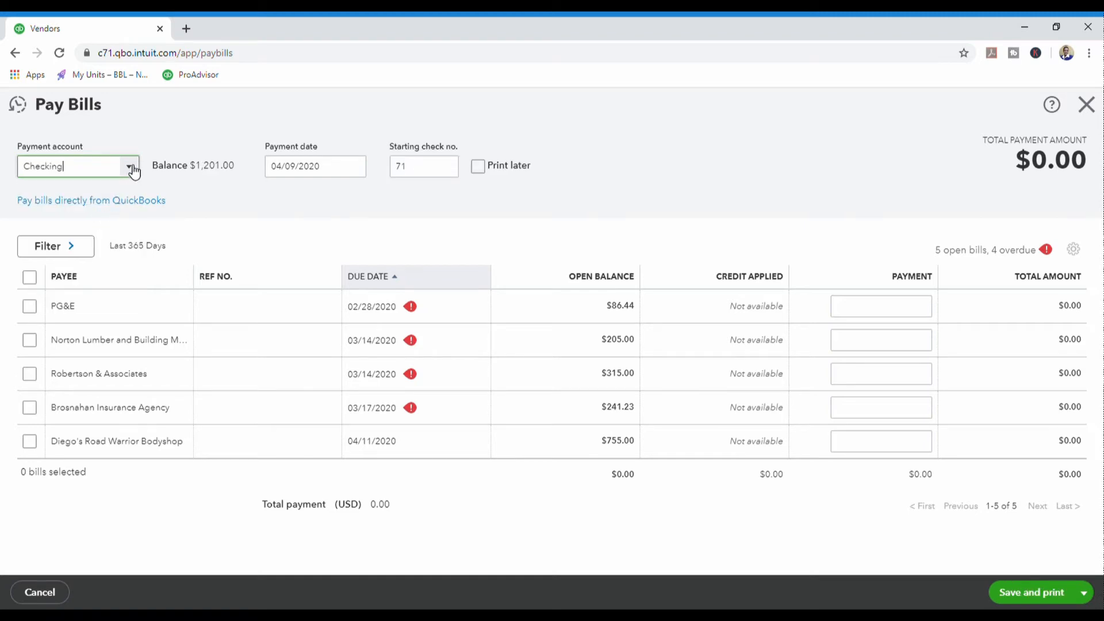
- Set the starting check number for the bill payments to 3204
click(414, 173)
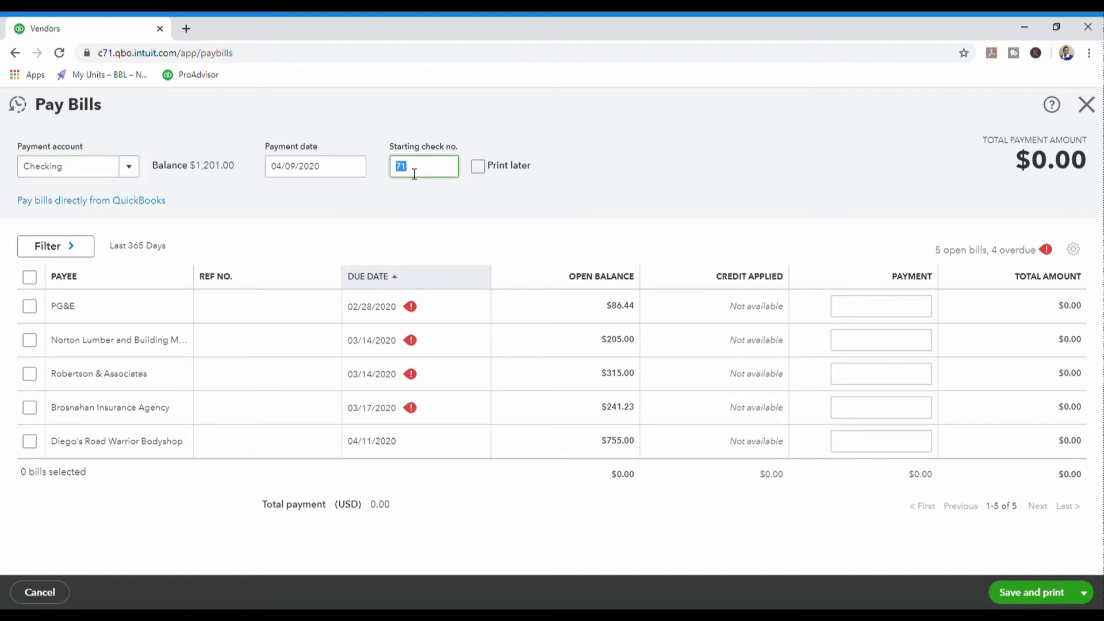
click(141, 176)
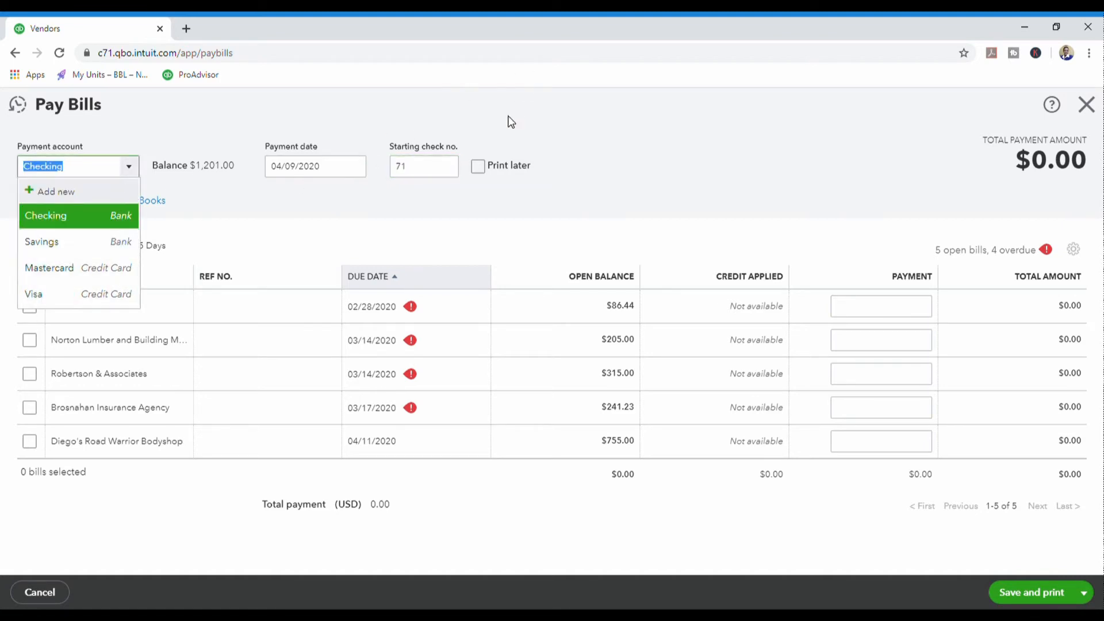
click(428, 174)
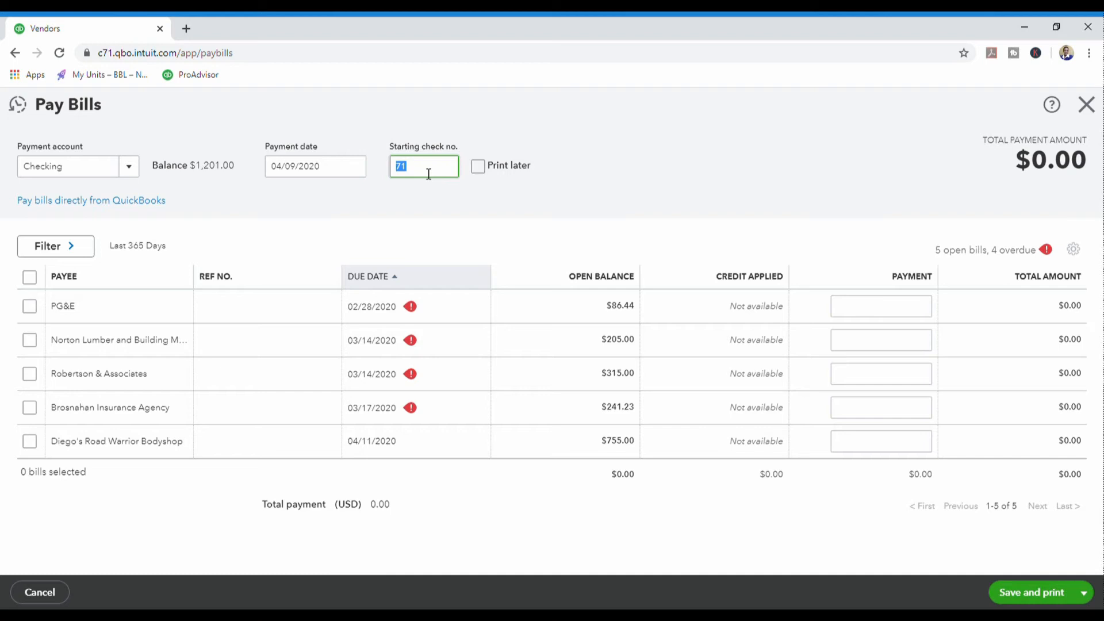
text(3204)
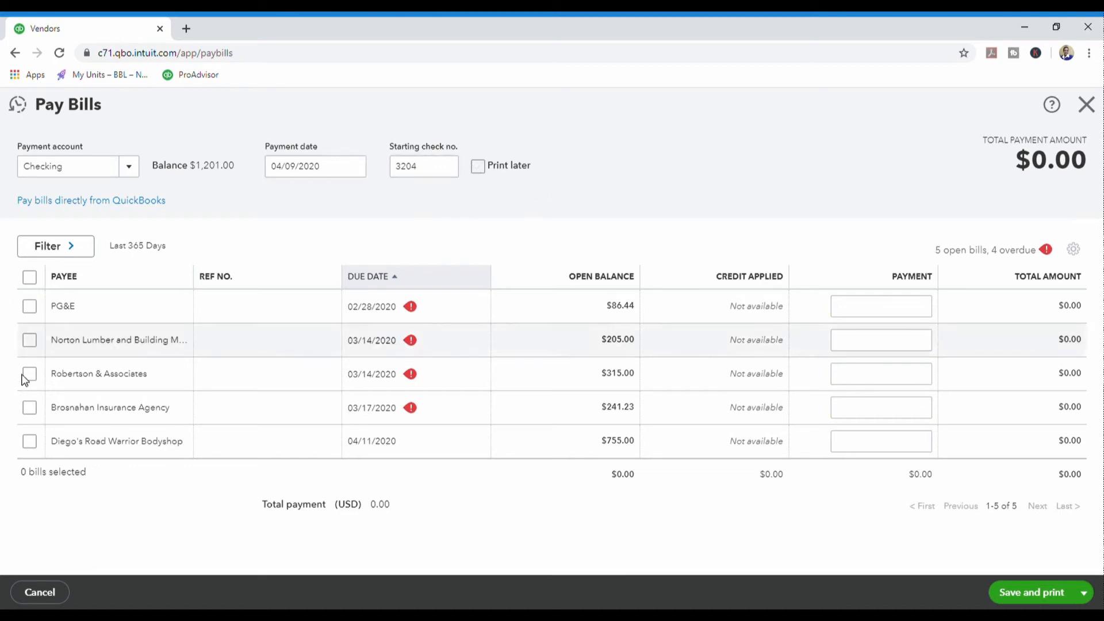
- Select the PG&E, Norton Lumber, Robertson & Associates and Brosnahan Insurance Agency bills for full payment, and save and print the payments
click(71, 253)
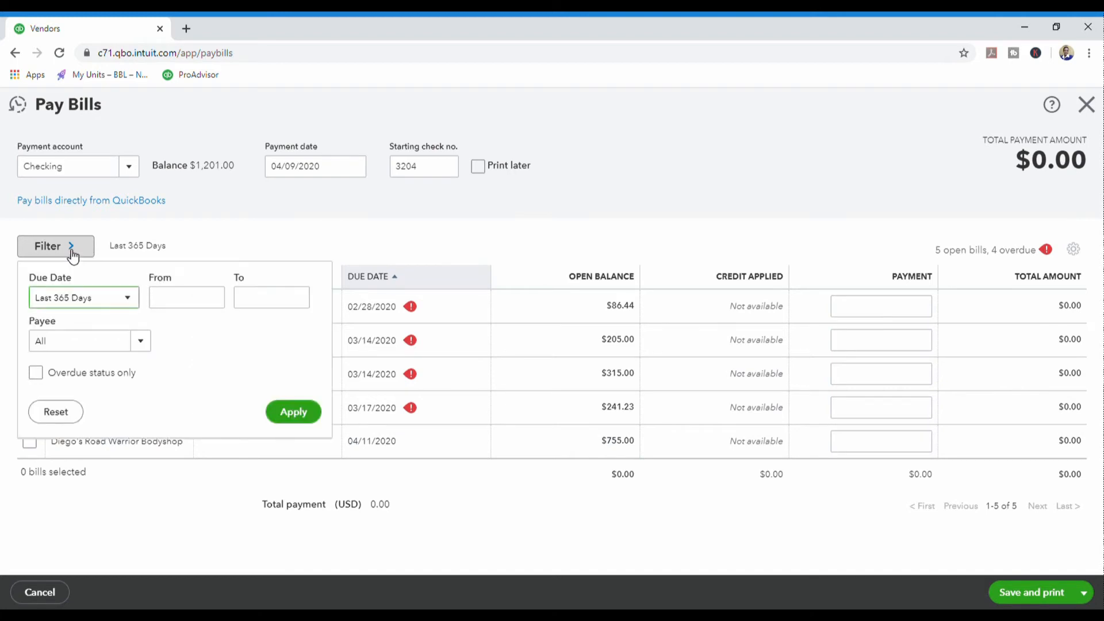
click(219, 210)
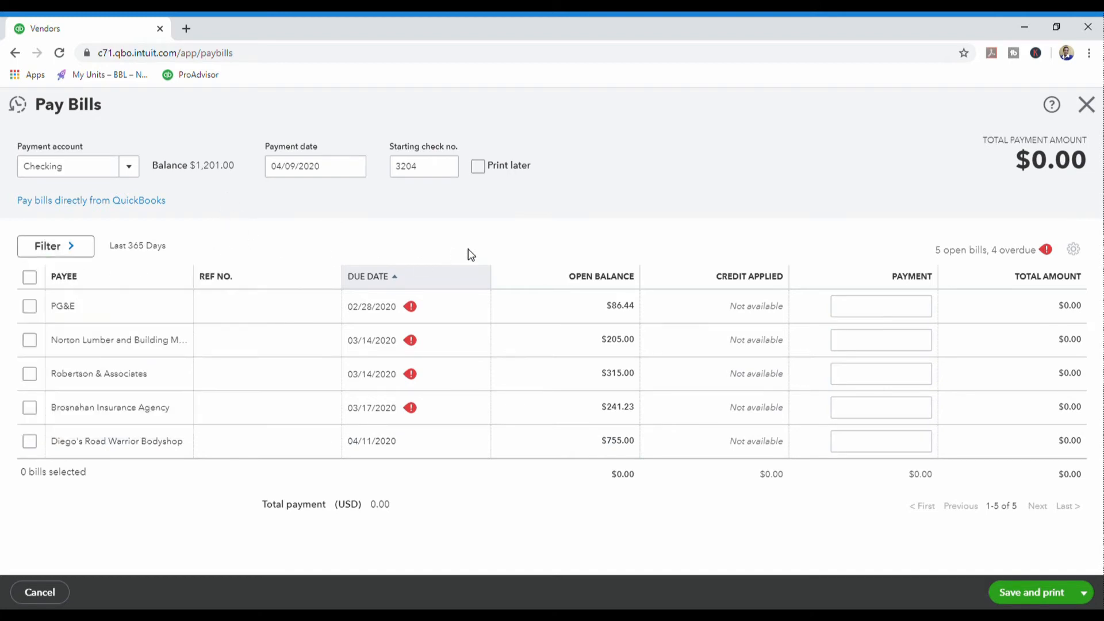
click(29, 408)
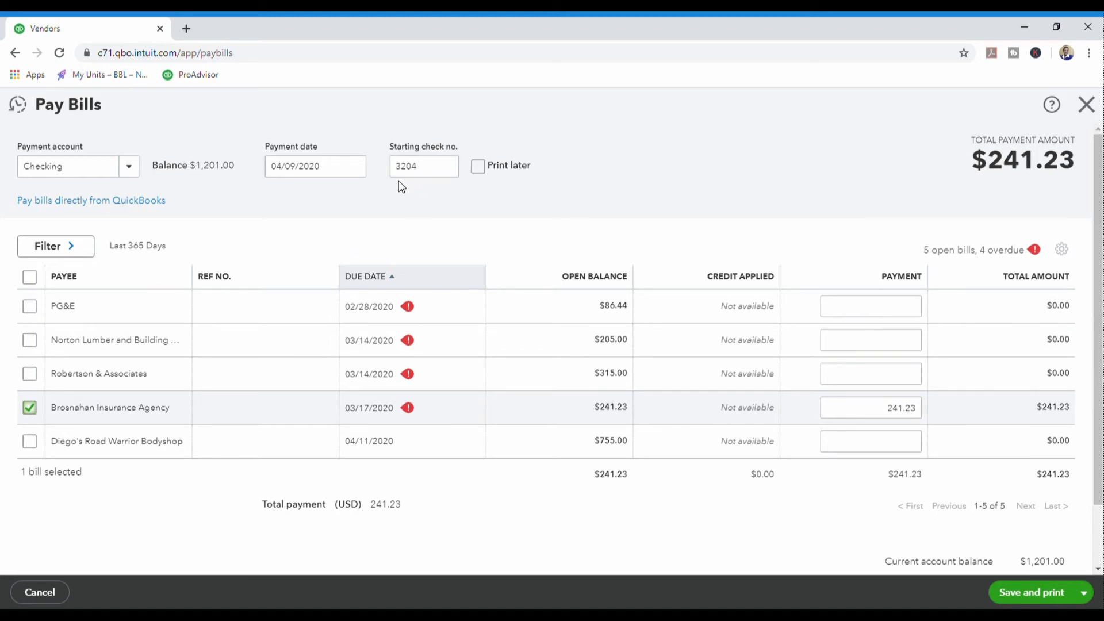
click(30, 341)
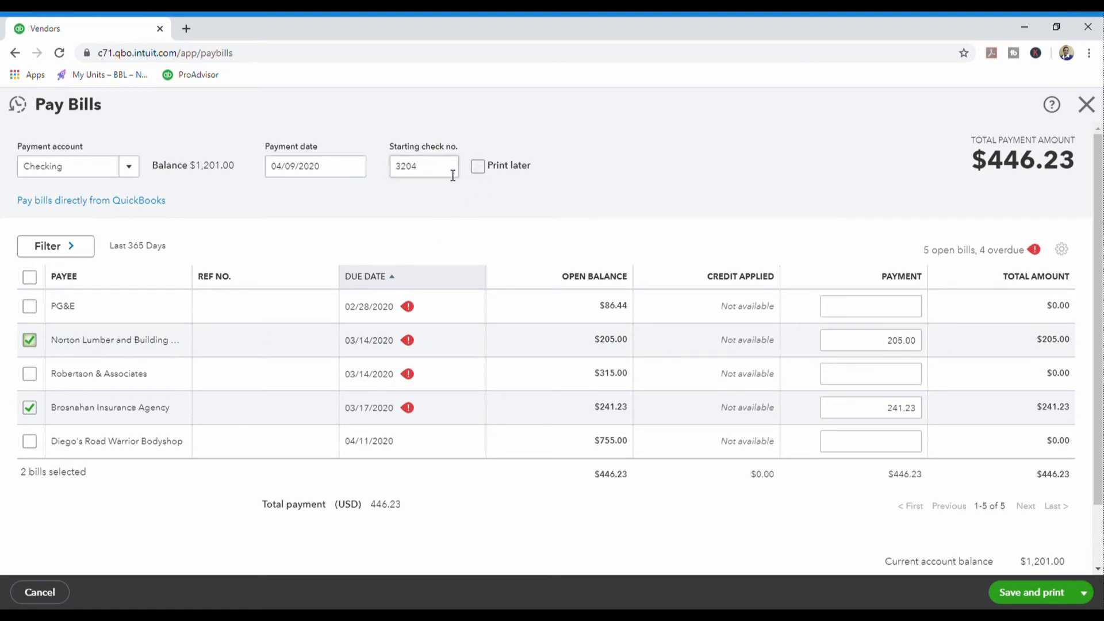
click(28, 309)
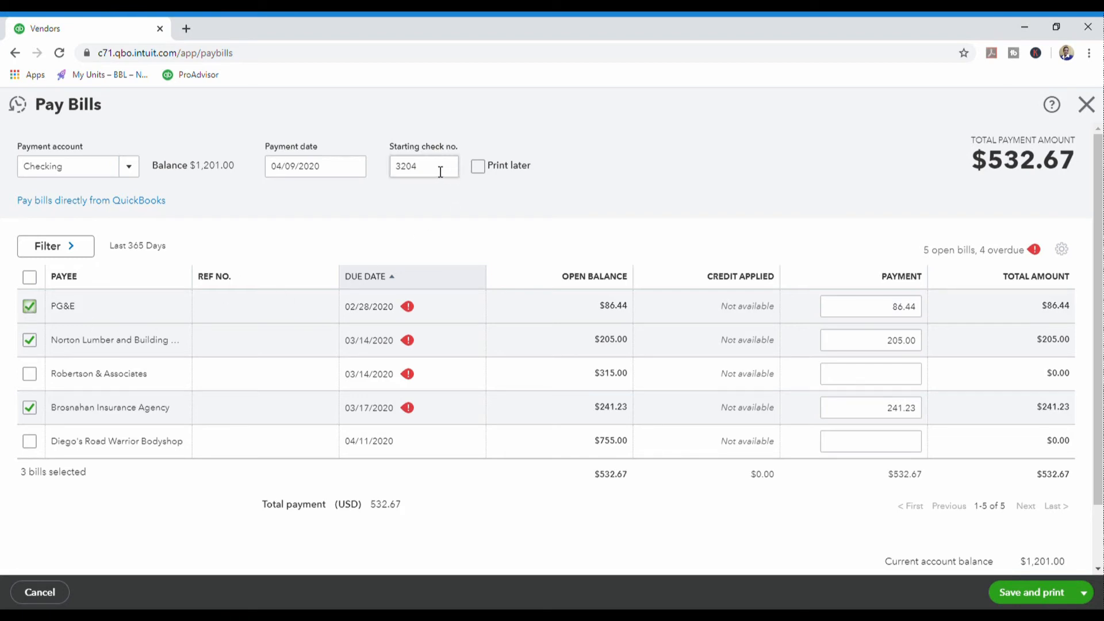
click(30, 373)
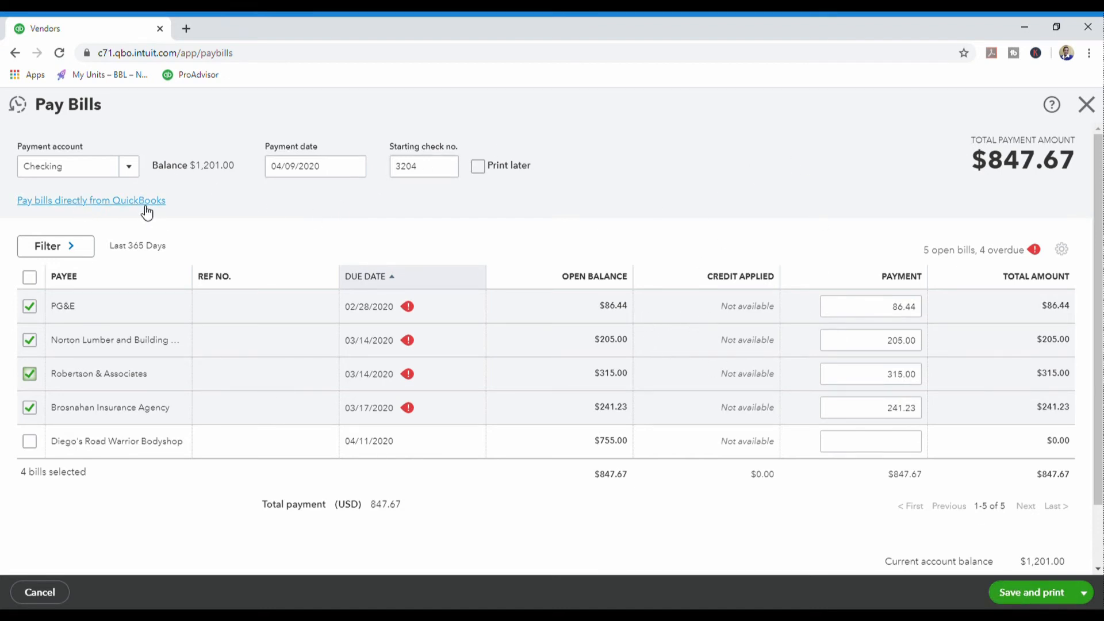
click(1033, 593)
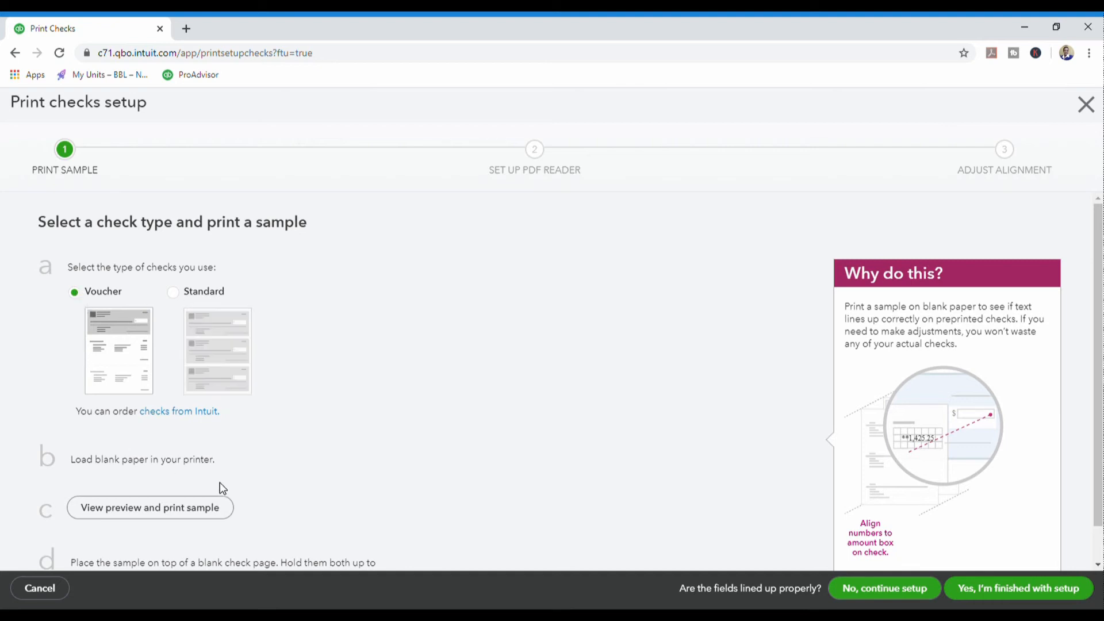
scroll(238, 480, down, 1)
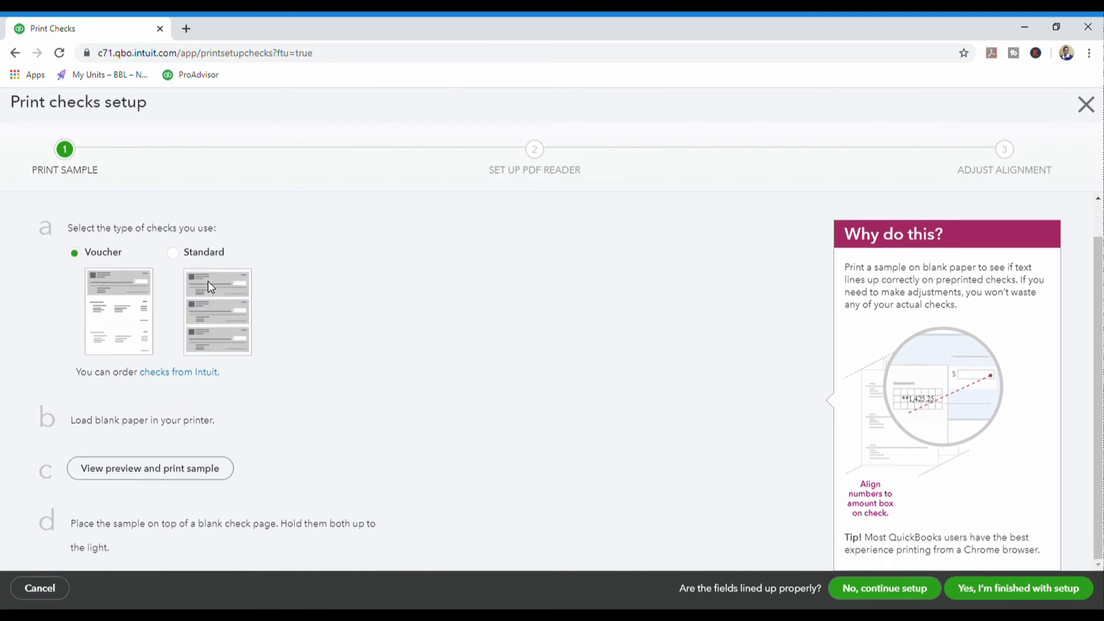
- Finish the print checks setup with voucher checks and set the starting check number to 3204
scroll(209, 281, up, 1)
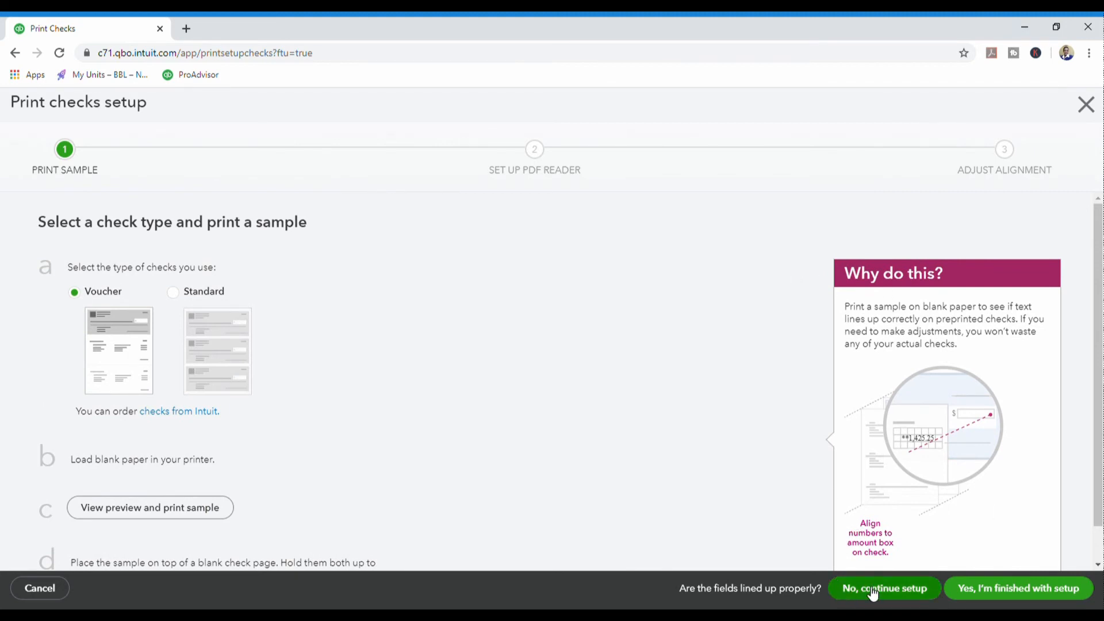
click(1012, 588)
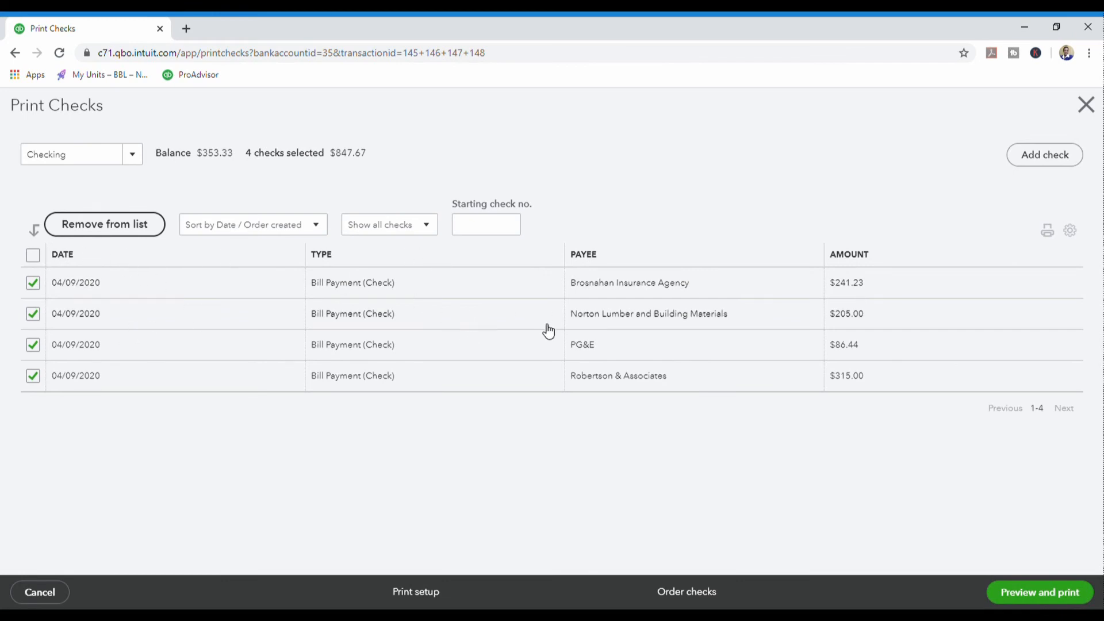
click(500, 231)
click(496, 237)
text(3204)
- Preview the four selected bill payment checks for printing, look through their pages and close the preview
click(1033, 598)
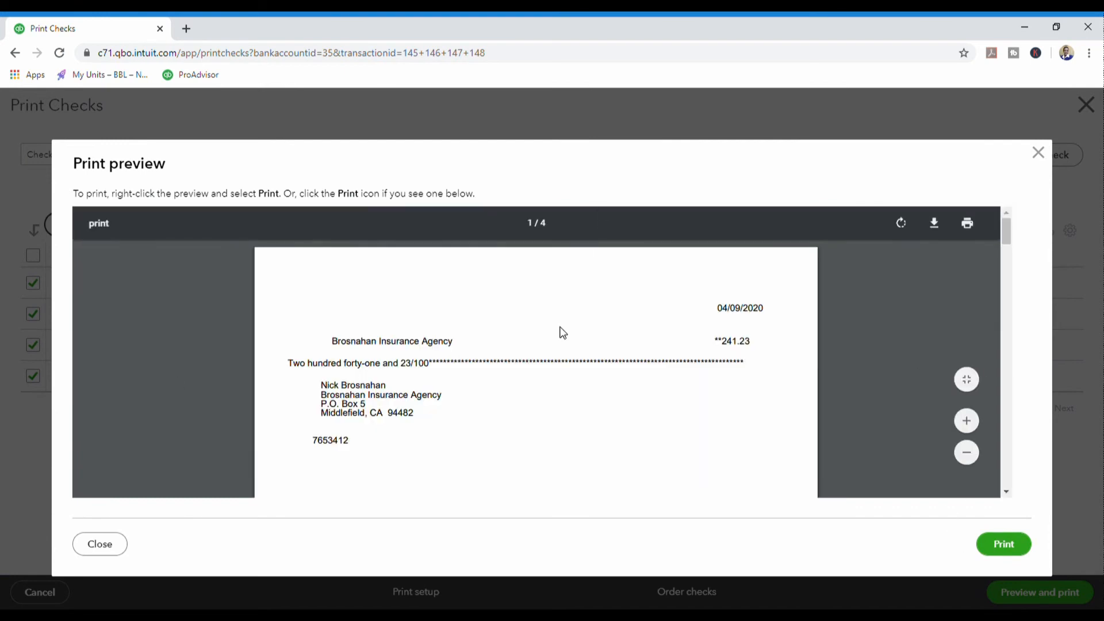
scroll(563, 332, down, 4)
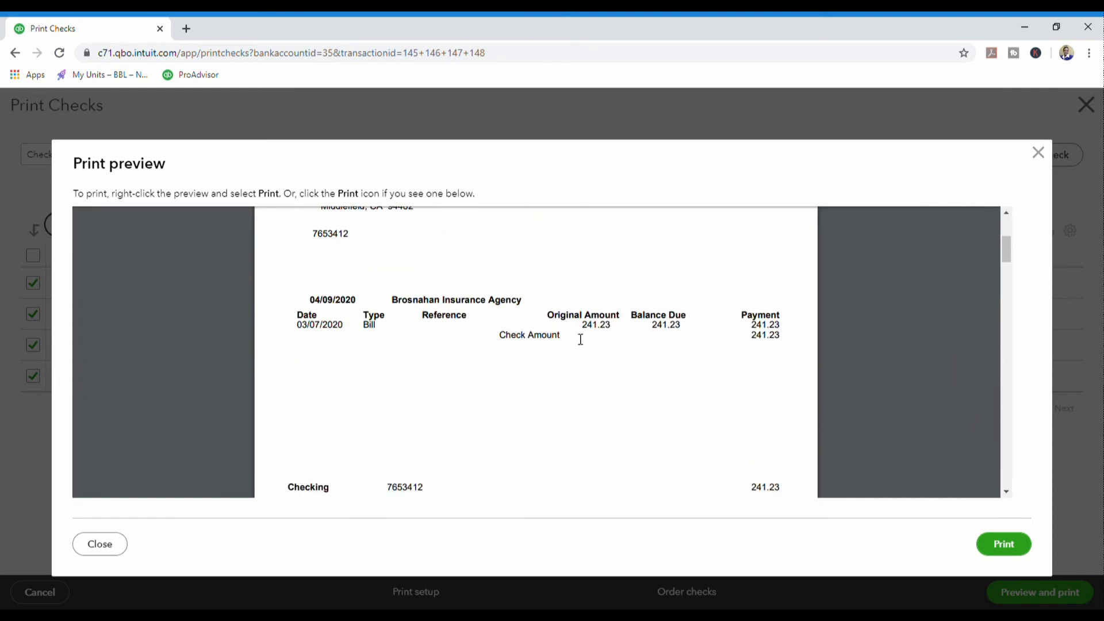
scroll(581, 340, down, 3)
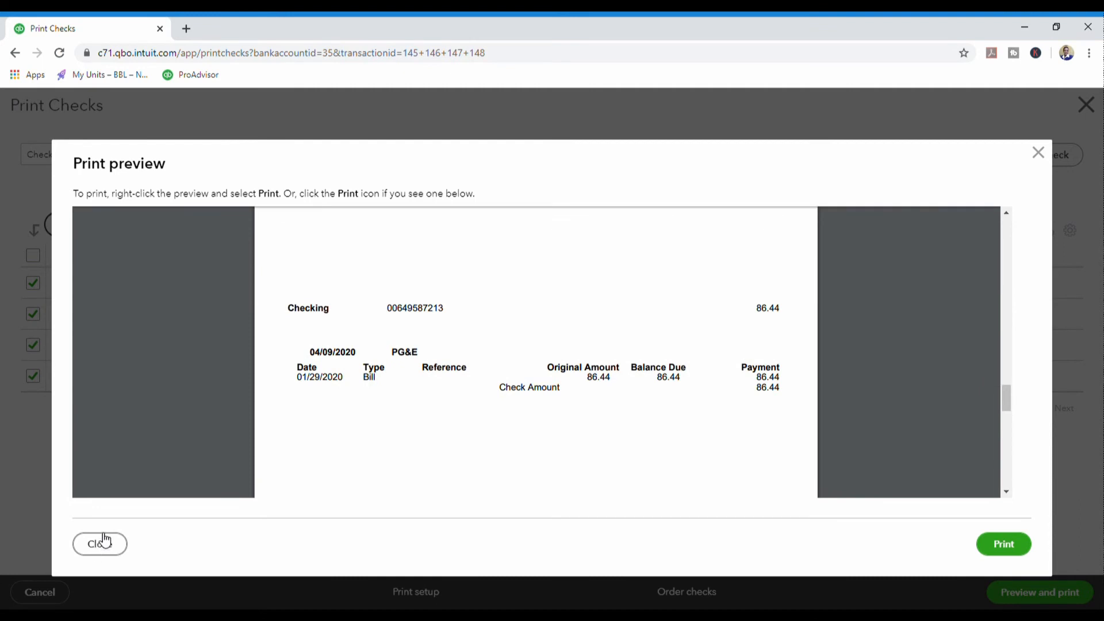
click(99, 544)
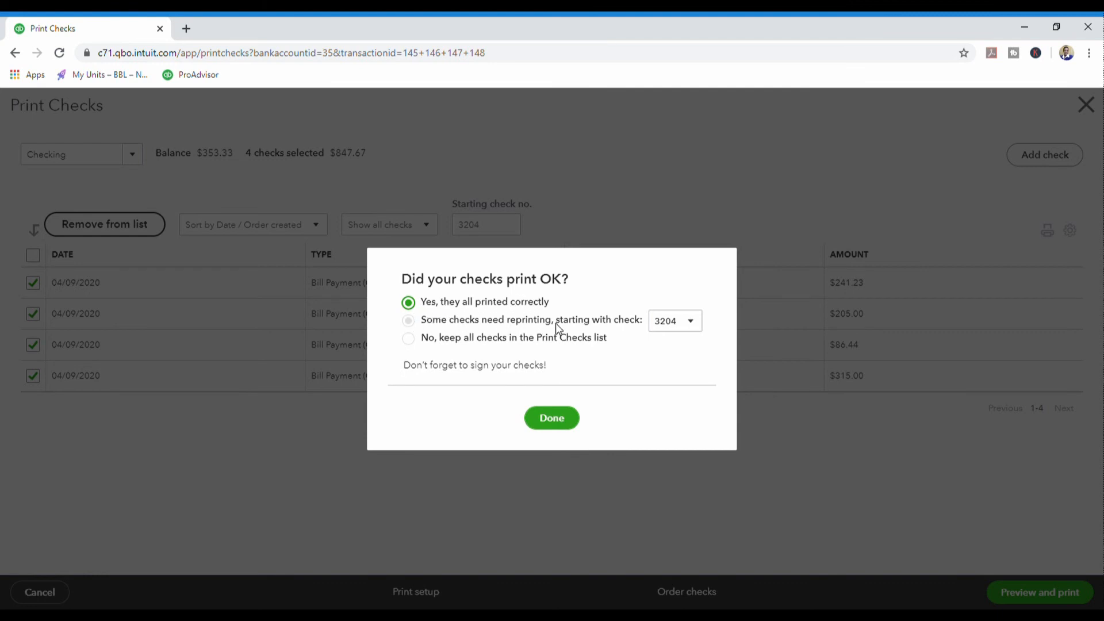
- Confirm that all checks printed correctly, with none needing reprinting, and close the Print Checks page
click(693, 324)
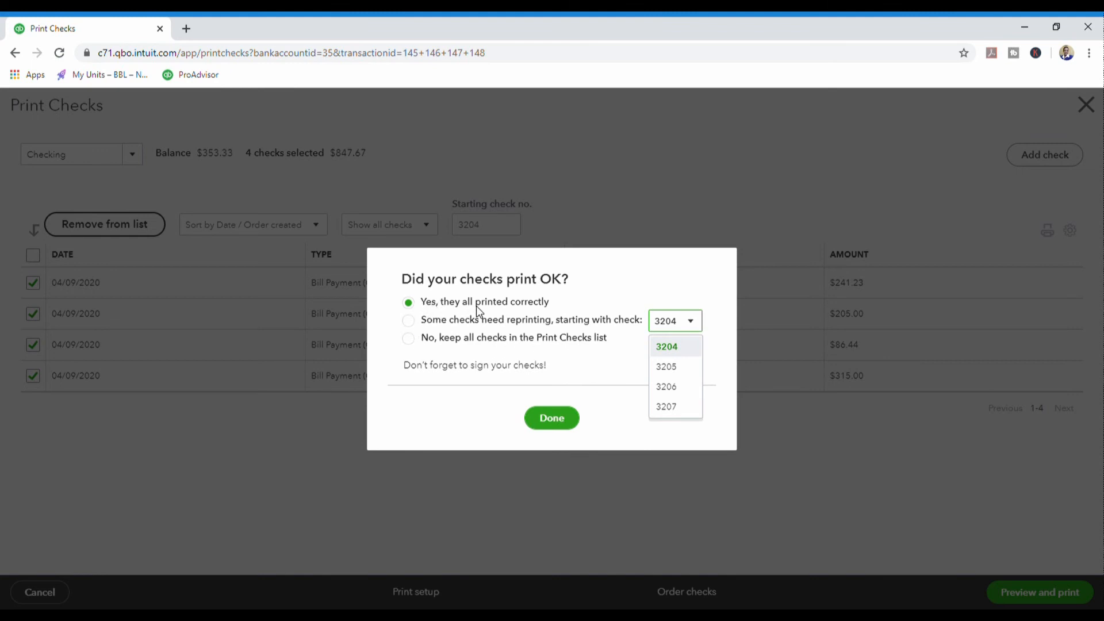
click(549, 417)
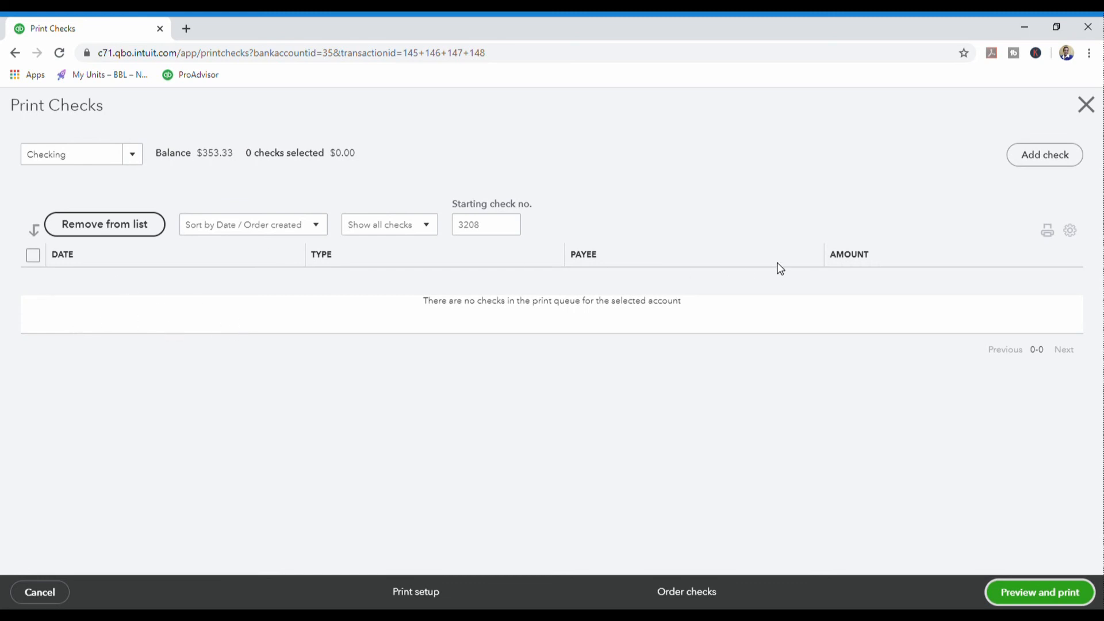
click(1094, 107)
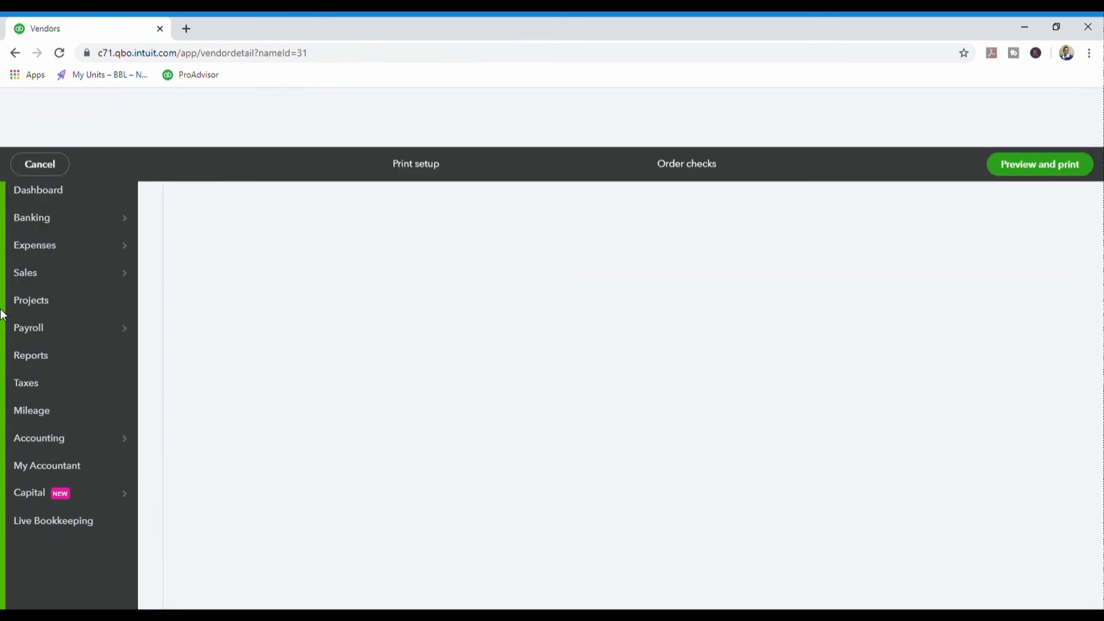
- Check Pay Bills for bills that are still open, and leave without paying any
click(72, 151)
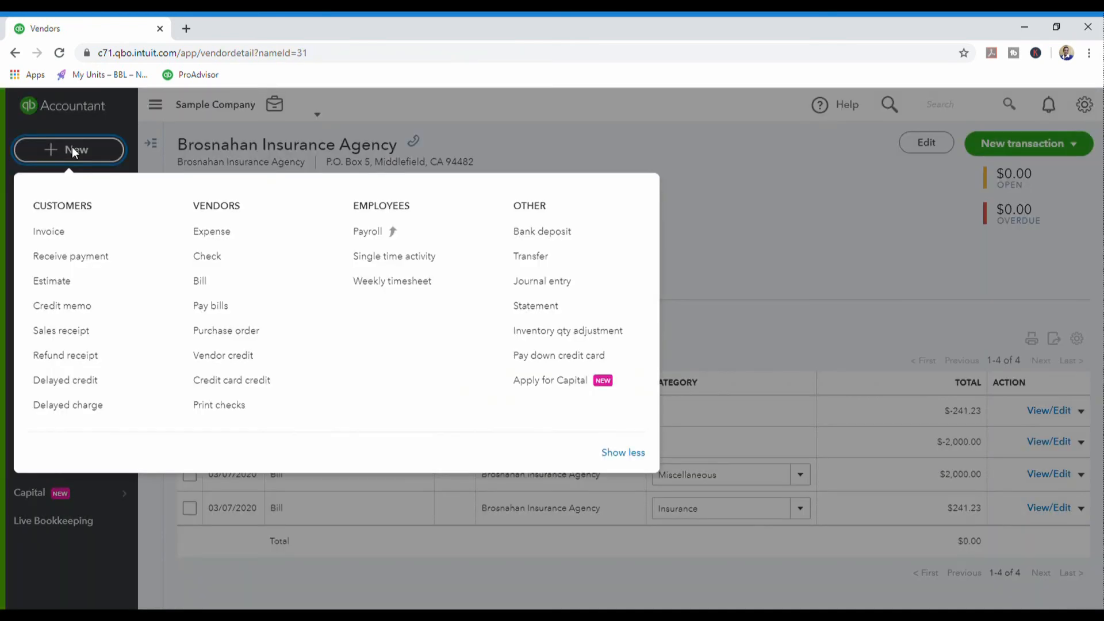
click(229, 309)
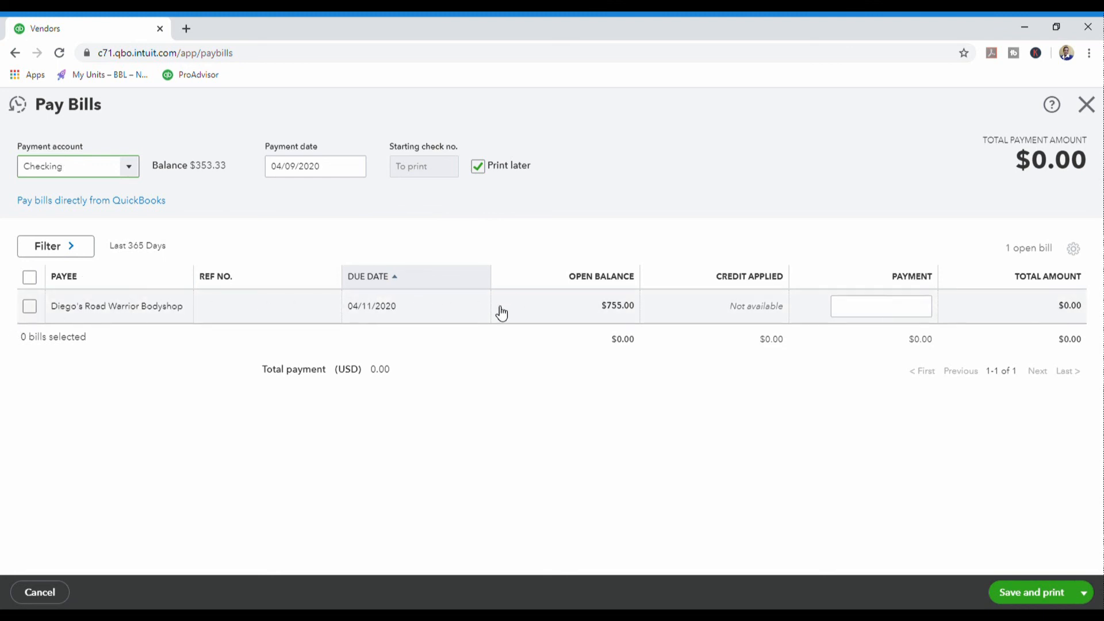
click(1097, 108)
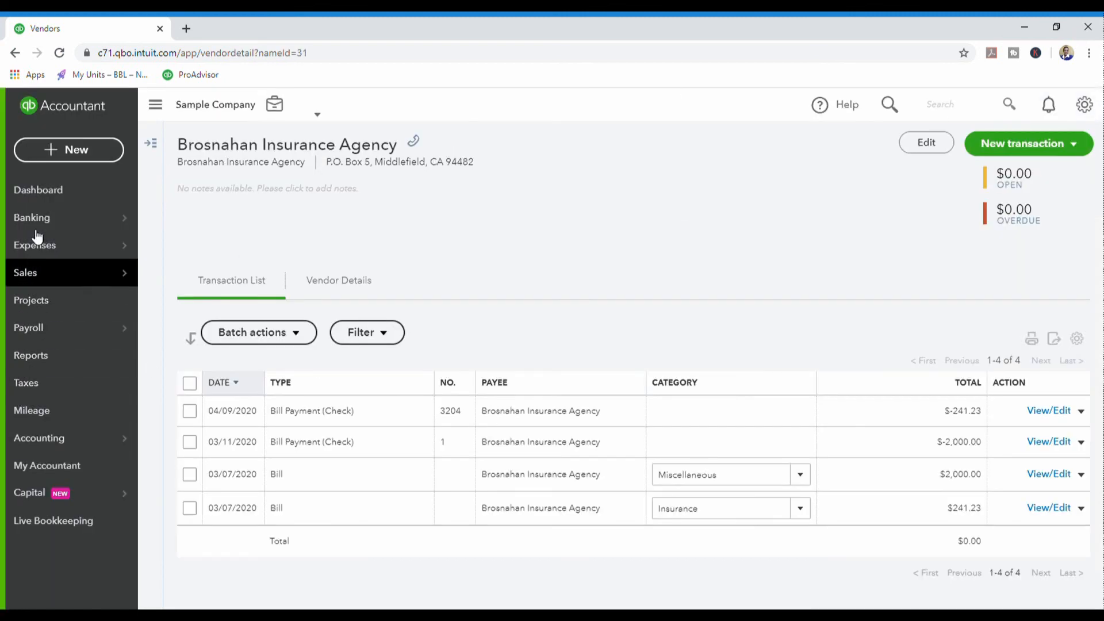
- Return to the vendor list and open the Brosnahan Insurance Agency record to view its transactions
mouse_move(37, 251)
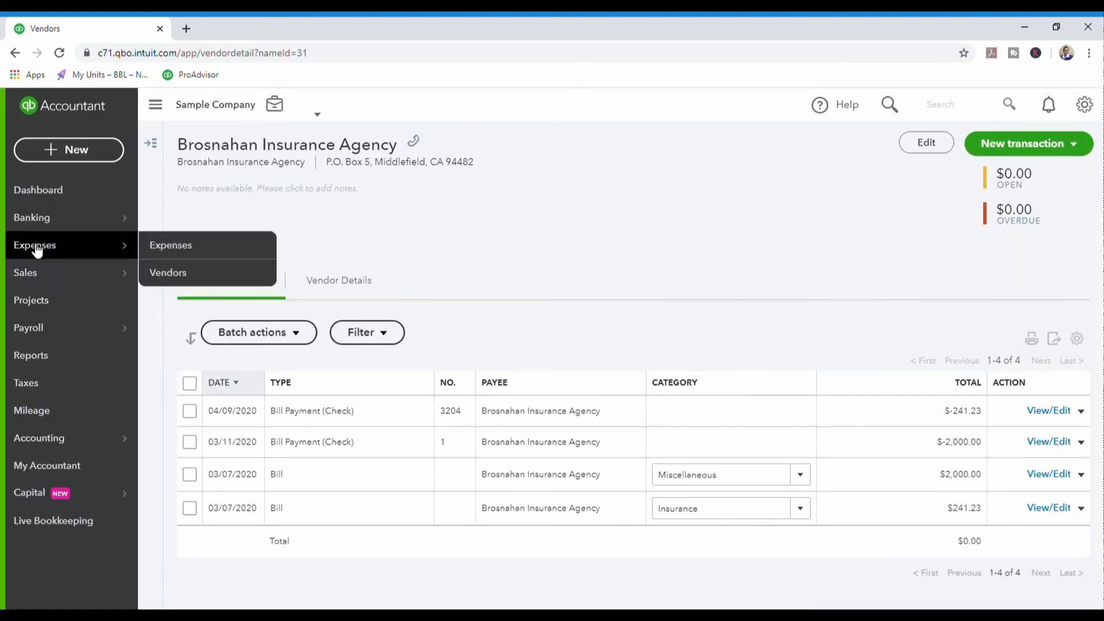
click(166, 276)
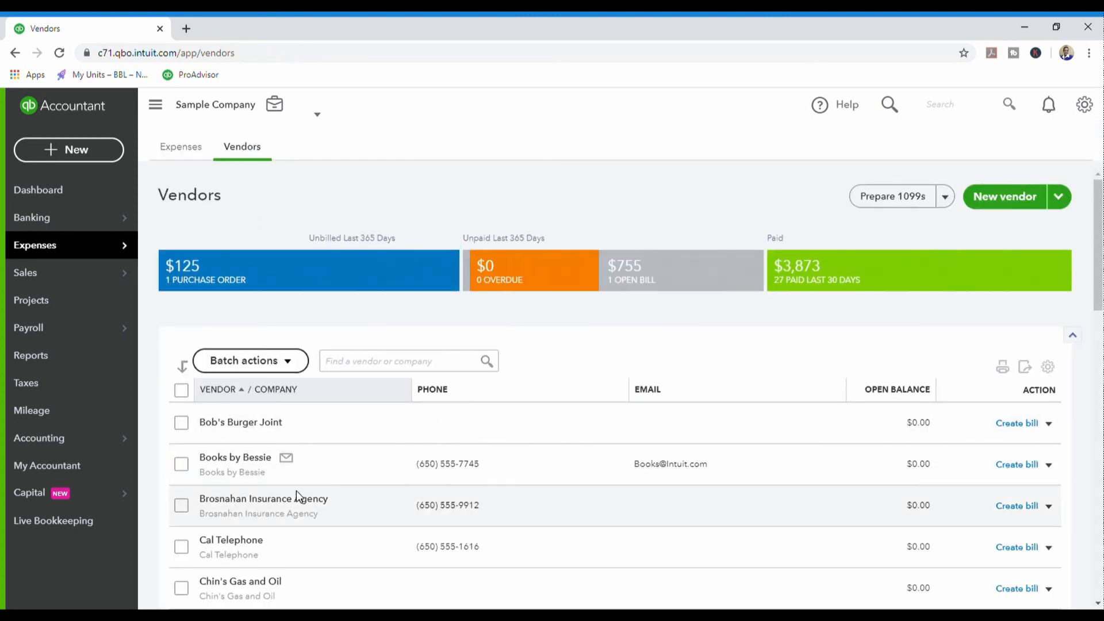
click(208, 503)
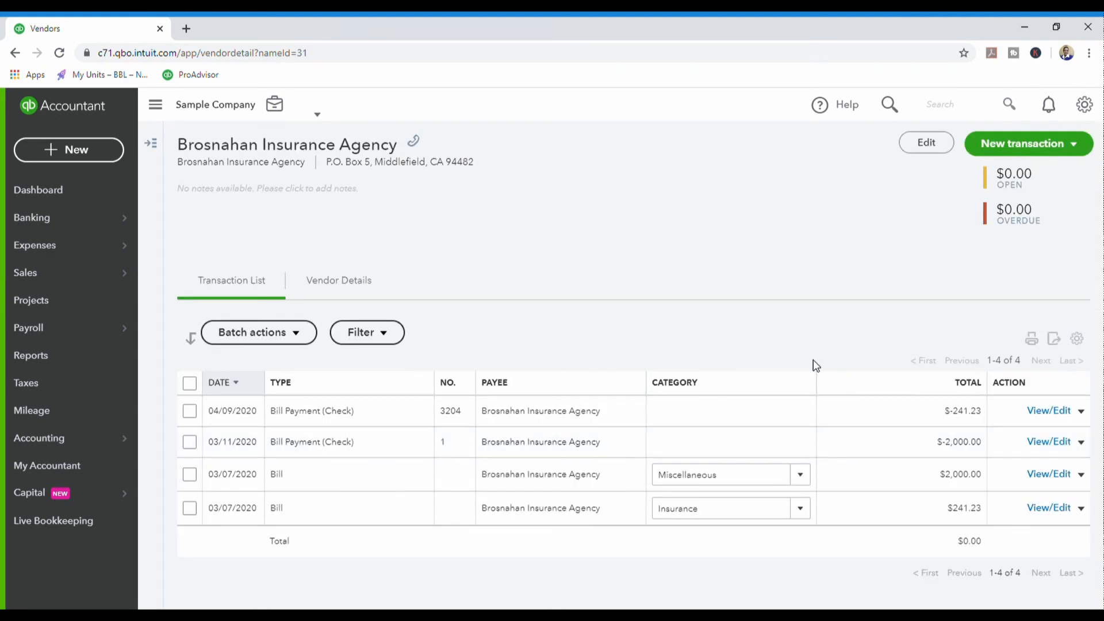